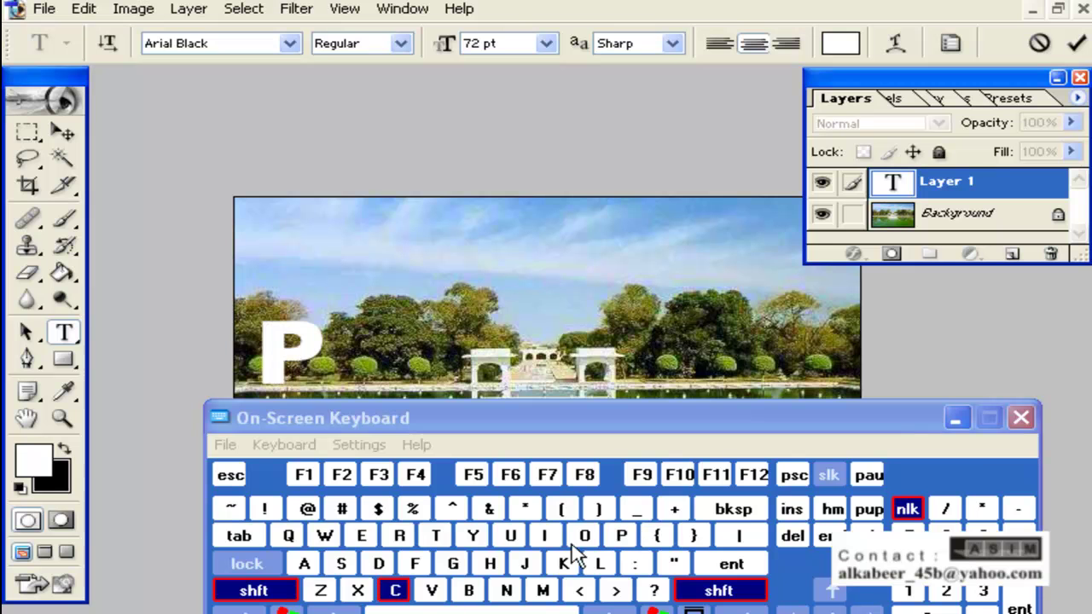
# - Complete the text as PEACE, close the On-Screen Keyboard and switch to the Move tool
pyautogui.click(360, 536)
pyautogui.click(304, 564)
pyautogui.click(395, 590)
pyautogui.click(365, 537)
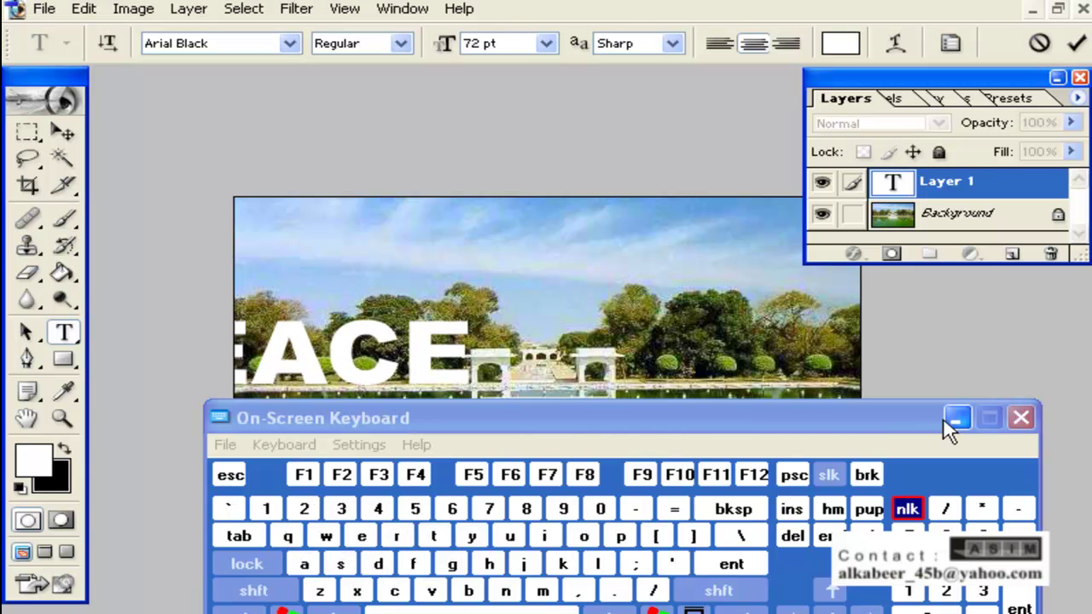
pyautogui.click(1021, 417)
pyautogui.click(61, 132)
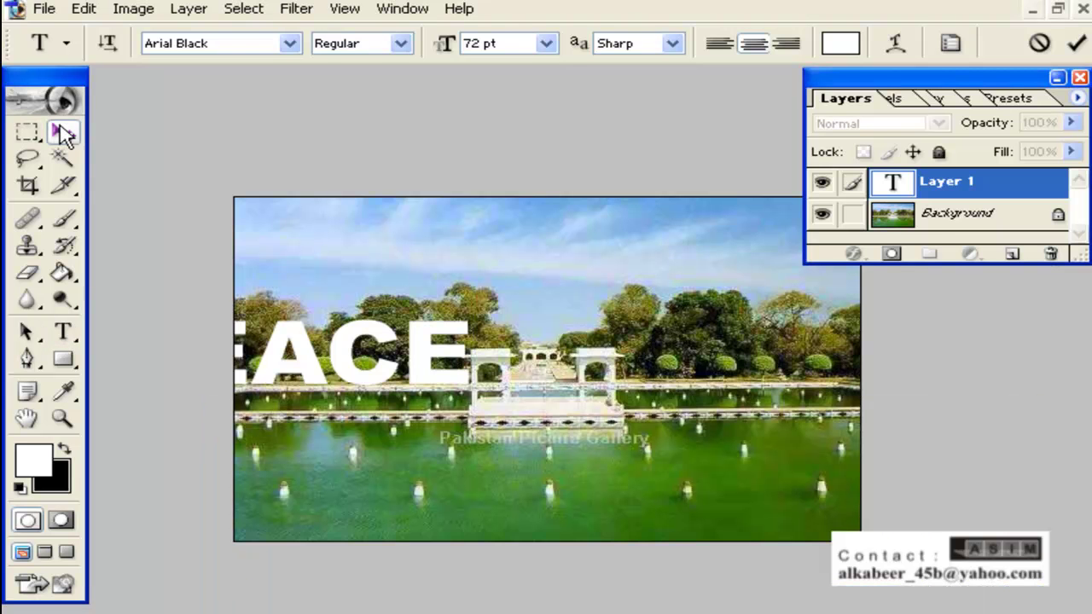
# - Link the text layer to the Background, align its vertical and horizontal centers with the photo, and unlink it
pyautogui.click(925, 223)
pyautogui.click(852, 182)
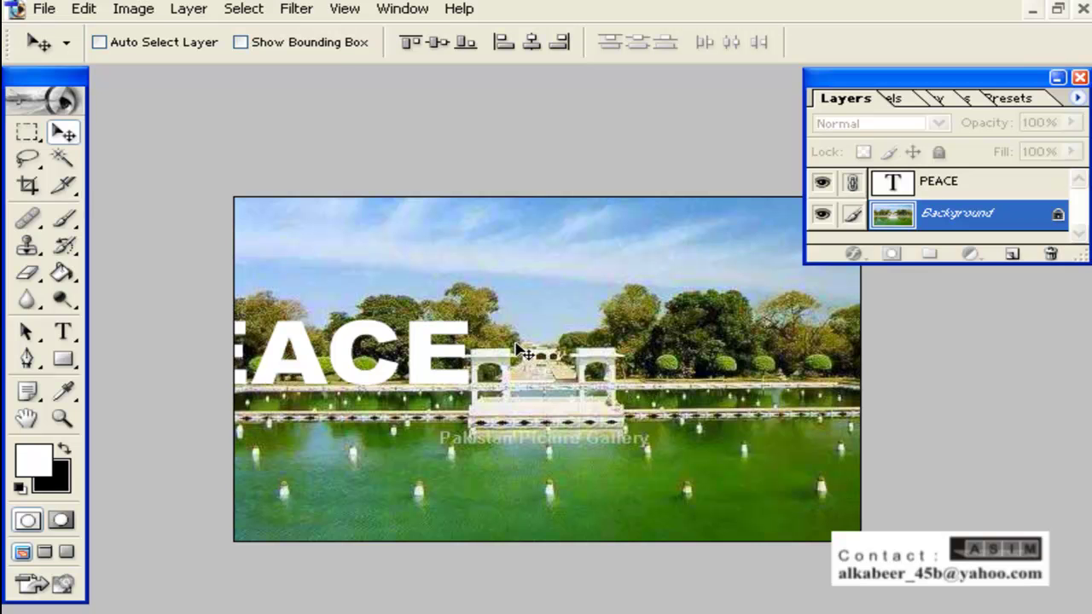
pyautogui.click(436, 40)
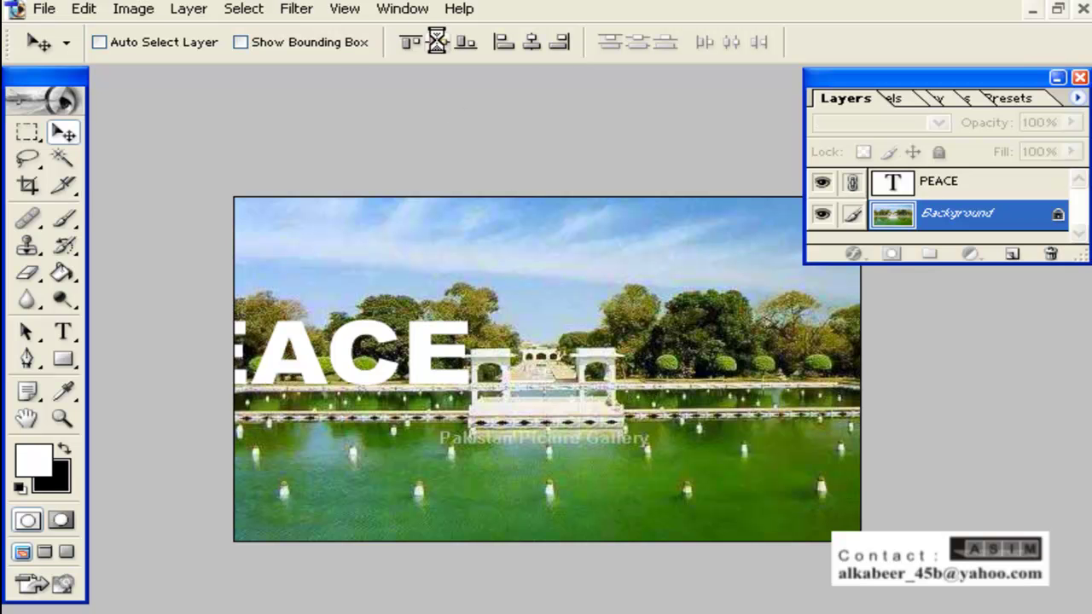
pyautogui.click(535, 41)
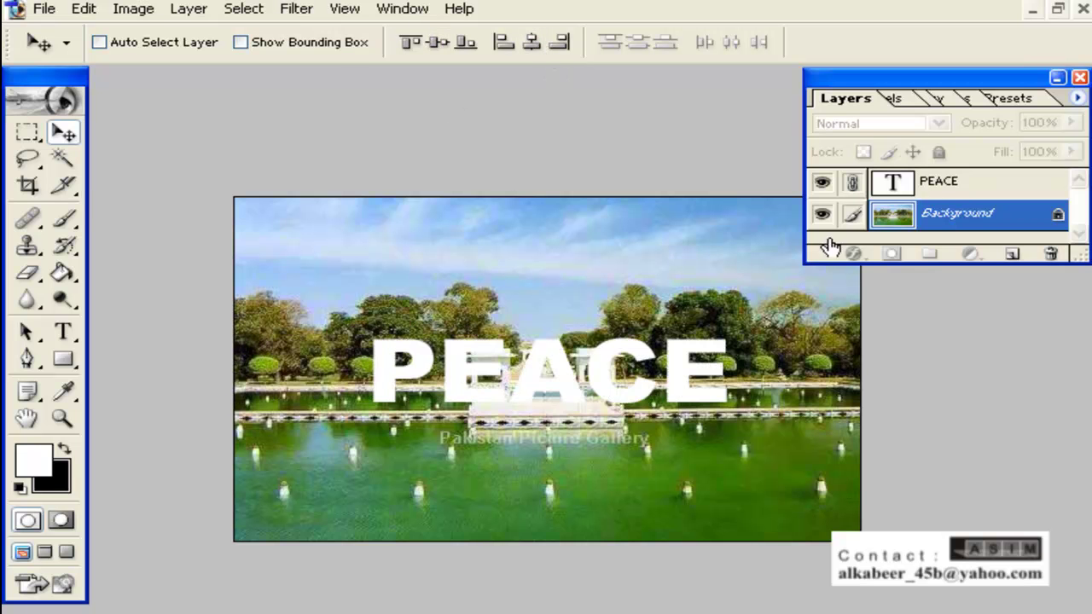
pyautogui.click(851, 182)
# - Scale the PEACE text about its center to 153.1% and stretch its height to 186.3%, using the bounding box only for this
pyautogui.click(954, 186)
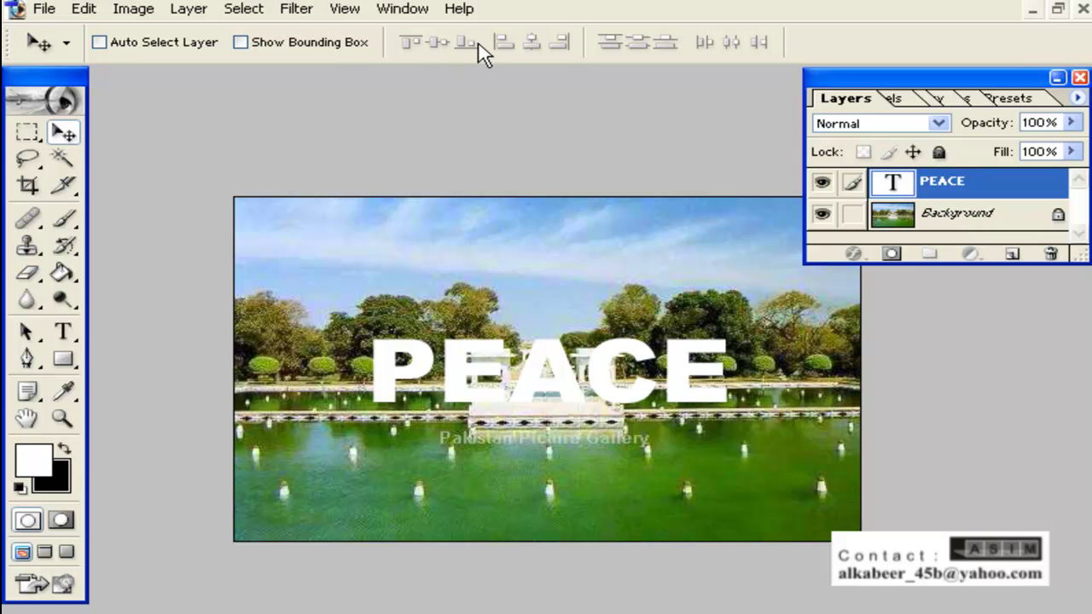
pyautogui.click(253, 38)
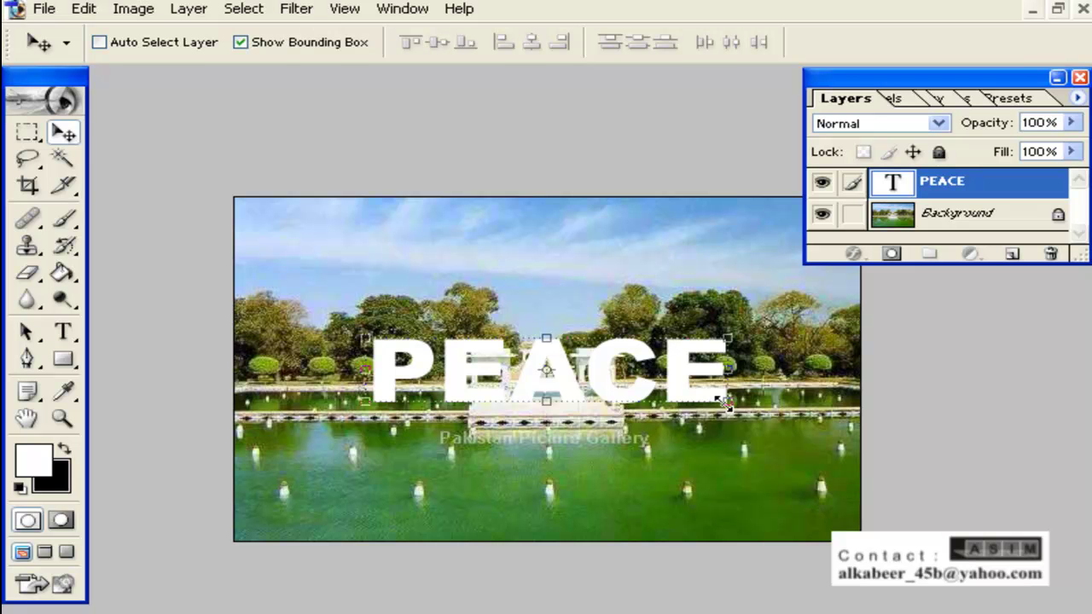
pyautogui.moveTo(724, 403); pyautogui.dragTo(811, 459)
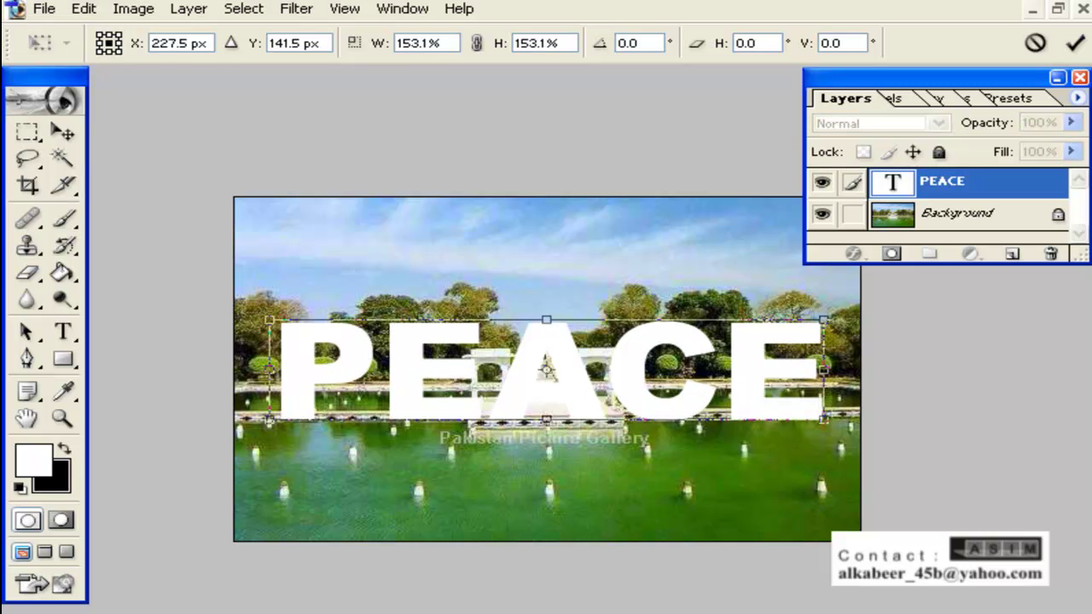
pyautogui.press('Return')
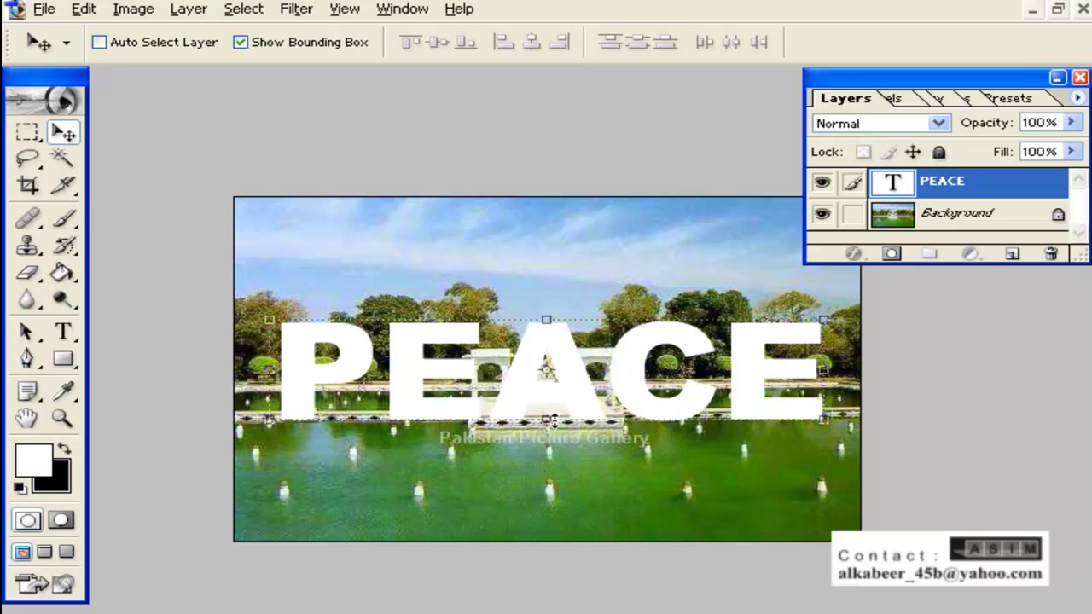
pyautogui.moveTo(545, 419); pyautogui.dragTo(550, 463)
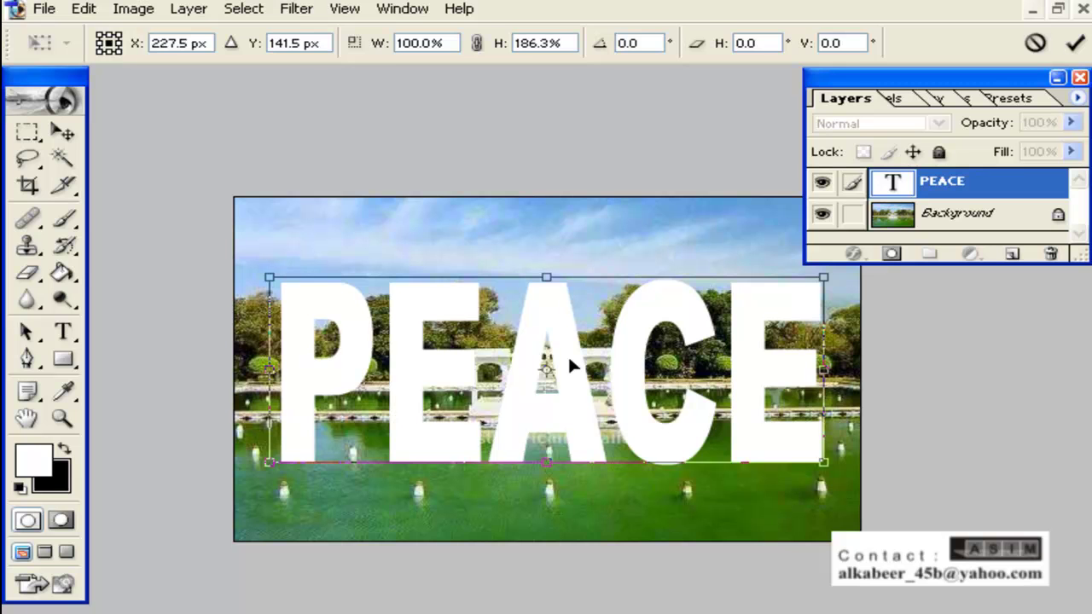
pyautogui.press('Return')
pyautogui.click(313, 46)
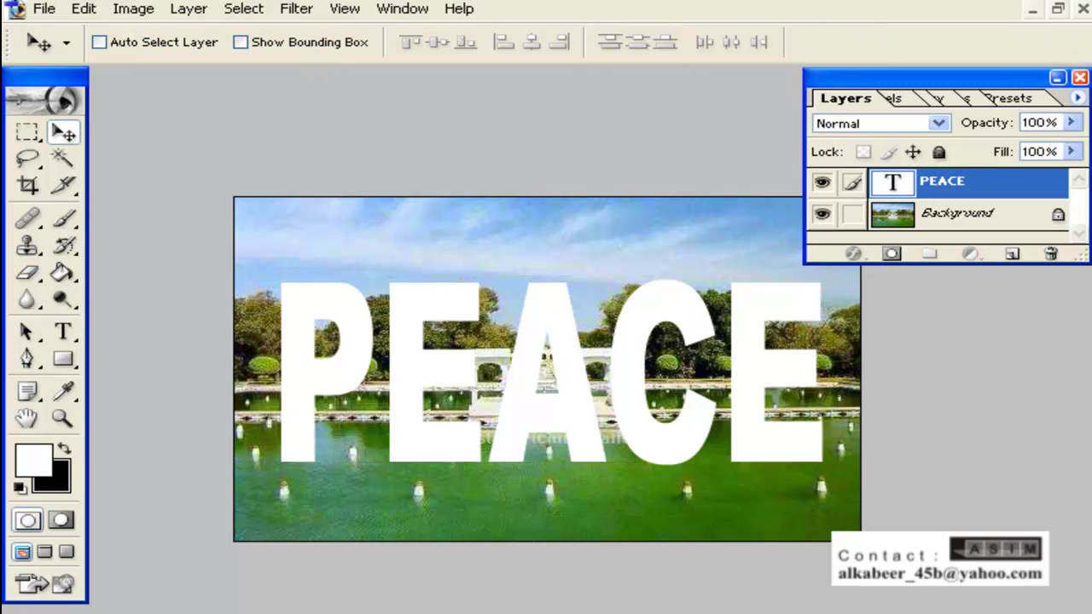
# - Enlarge the Layers palette and convert the Background into an unlocked layer named Layer 0
pyautogui.moveTo(996, 266); pyautogui.dragTo(997, 316)
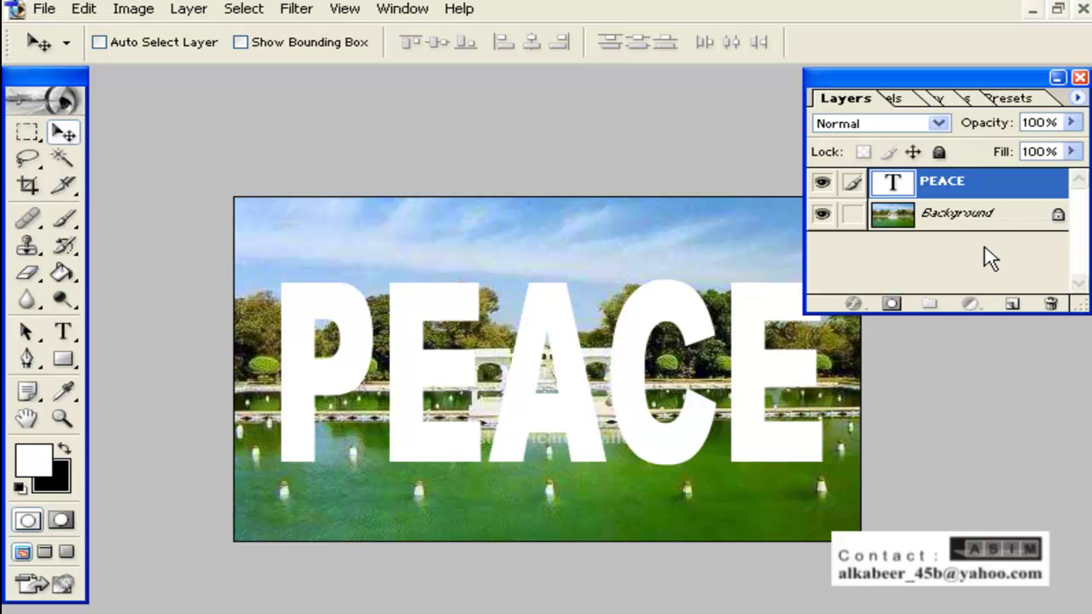
pyautogui.moveTo(959, 314); pyautogui.dragTo(958, 372)
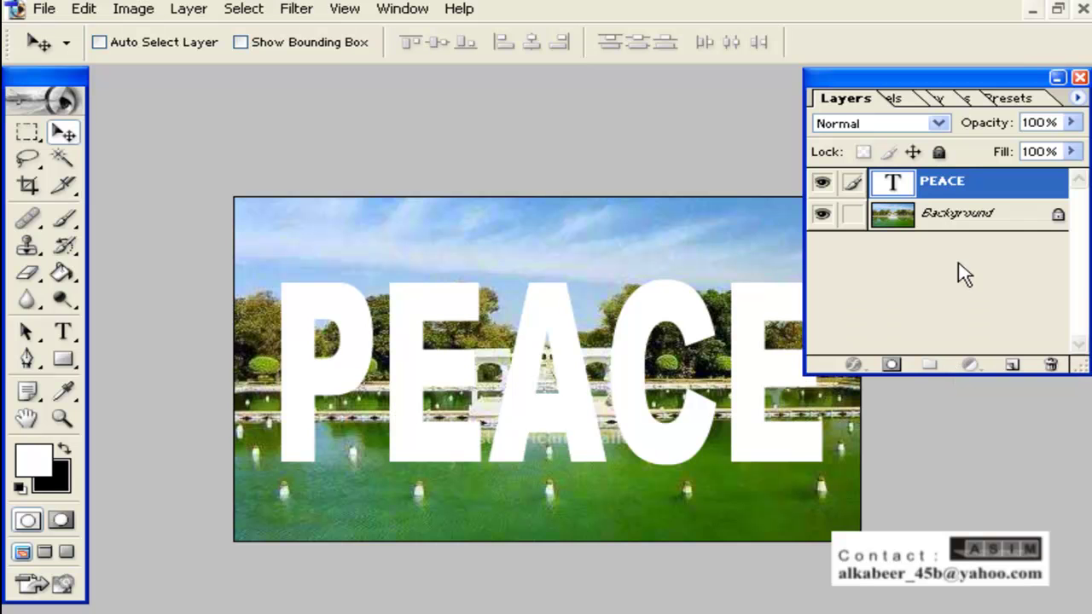
pyautogui.doubleClick(955, 213)
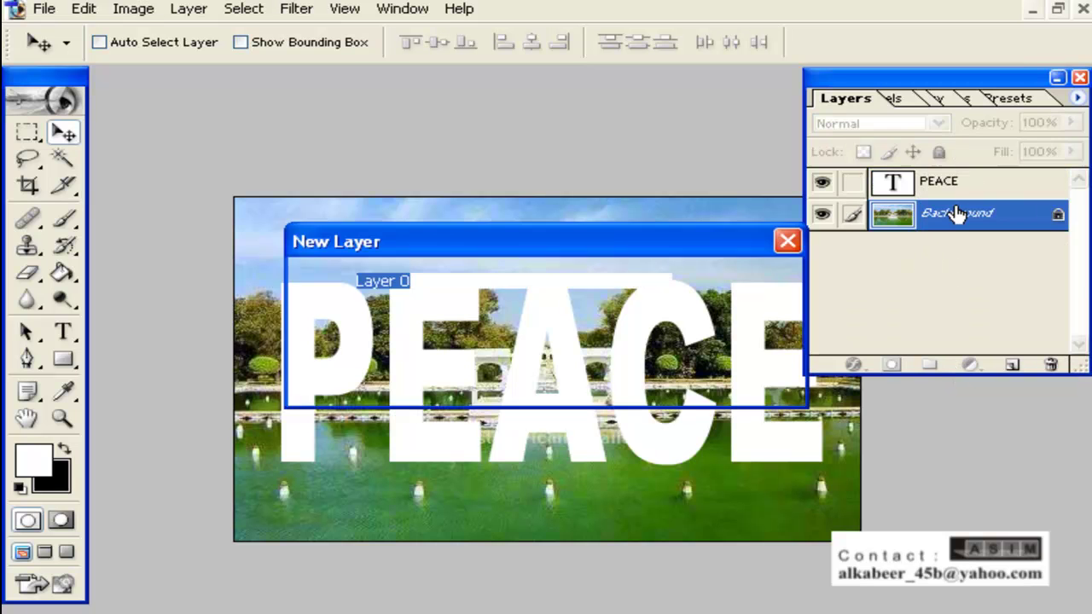
pyautogui.click(739, 282)
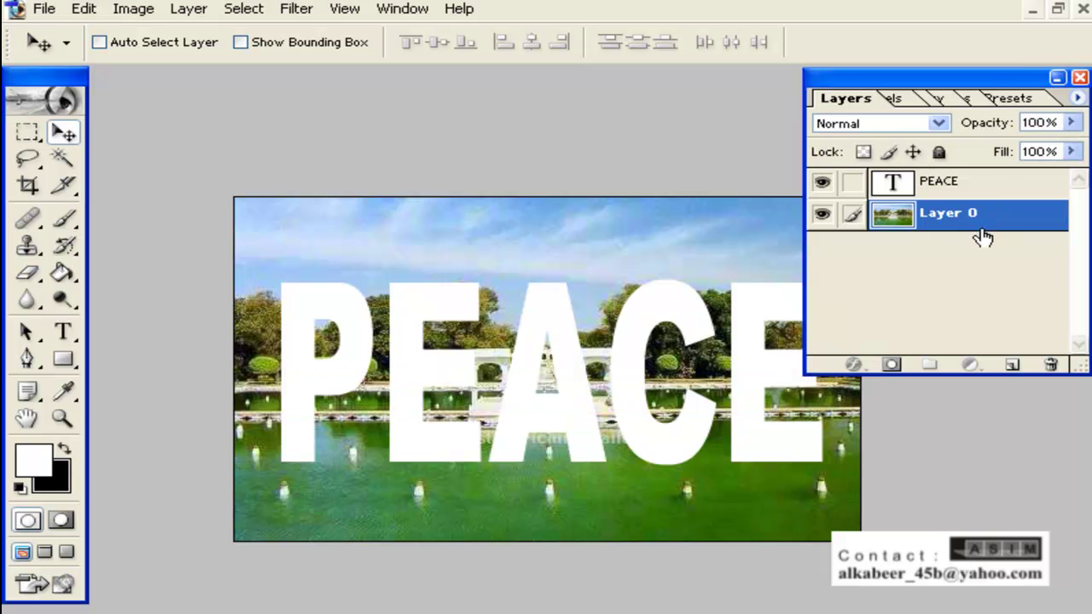
# - Add an empty Layer 1 at the bottom of the stack and move the PEACE text layer beneath Layer 0
pyautogui.click(1010, 364)
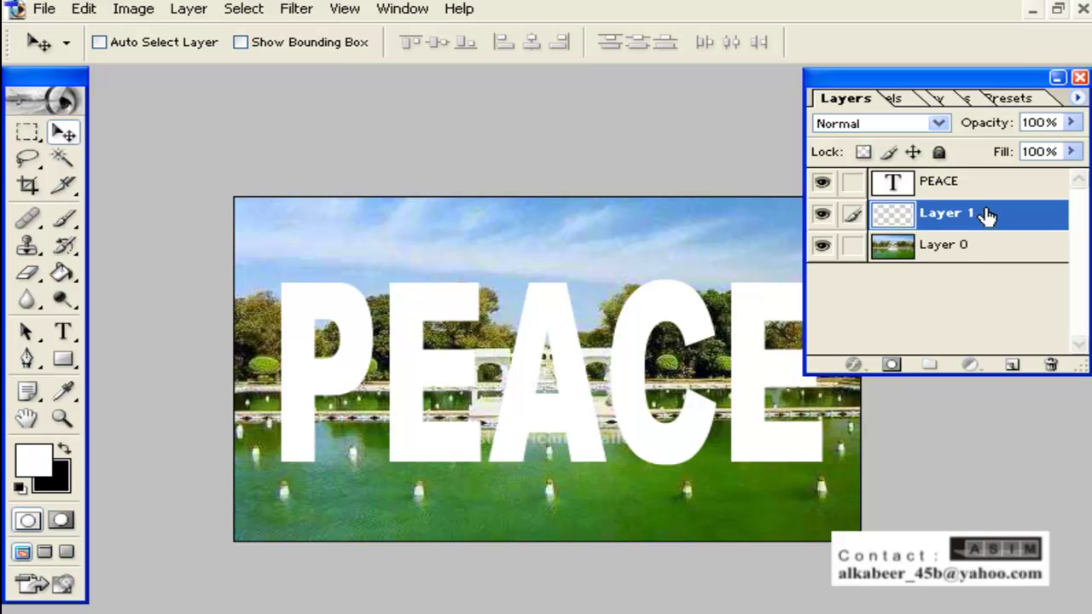
pyautogui.hotkey('ctrl', '[')
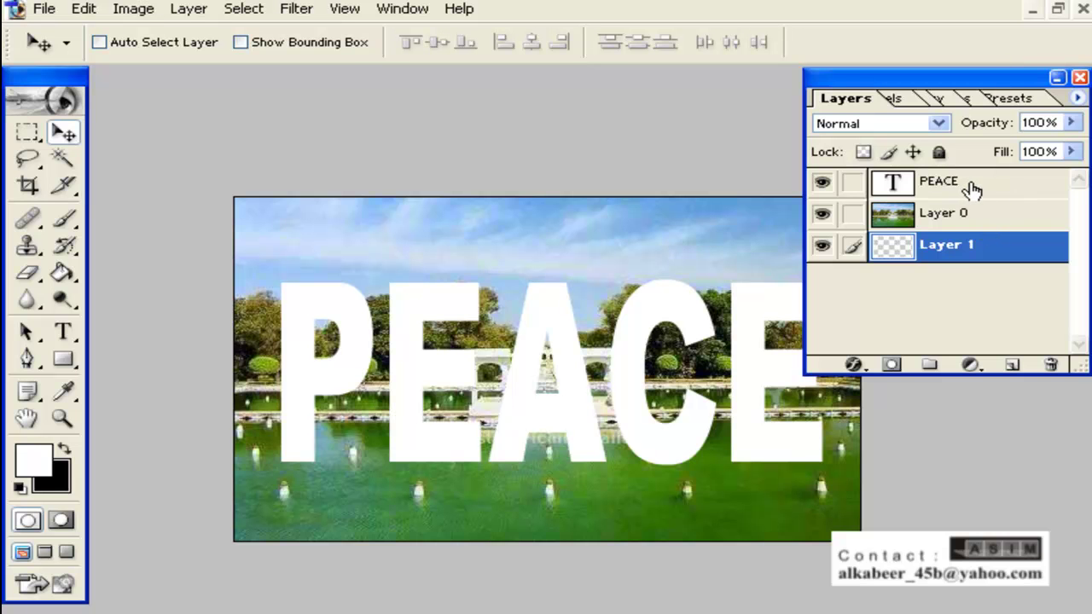
pyautogui.moveTo(998, 191); pyautogui.dragTo(998, 239)
pyautogui.moveTo(994, 195); pyautogui.dragTo(962, 260)
pyautogui.click(962, 256)
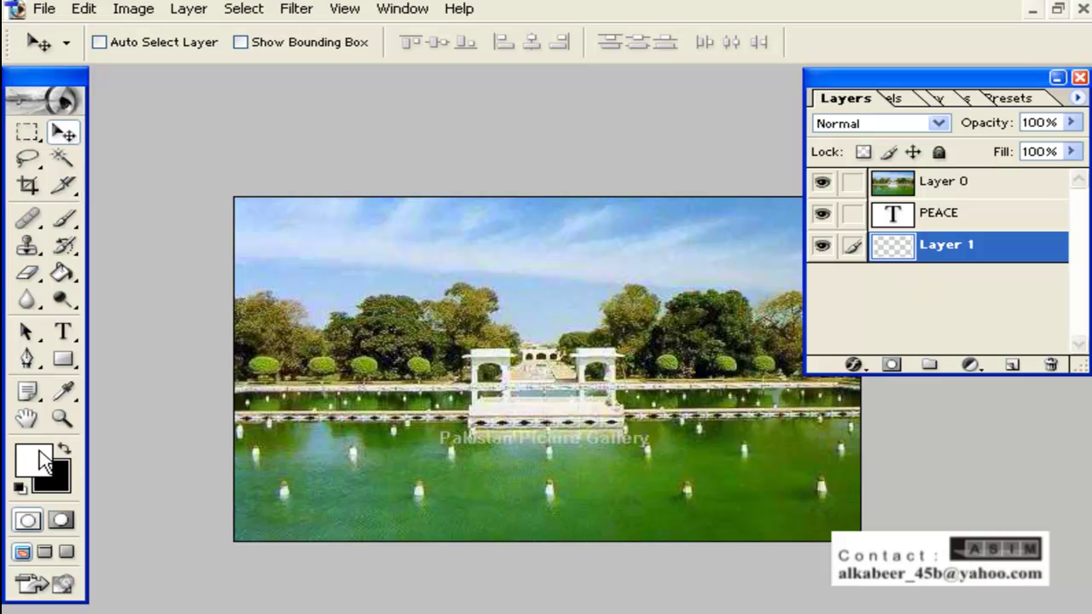
# - Fill Layer 1 with white using the Paint Bucket, and hide and reshow Layer 0 and PEACE to check the fill
pyautogui.click(63, 275)
pyautogui.click(264, 274)
pyautogui.click(821, 181)
pyautogui.click(821, 212)
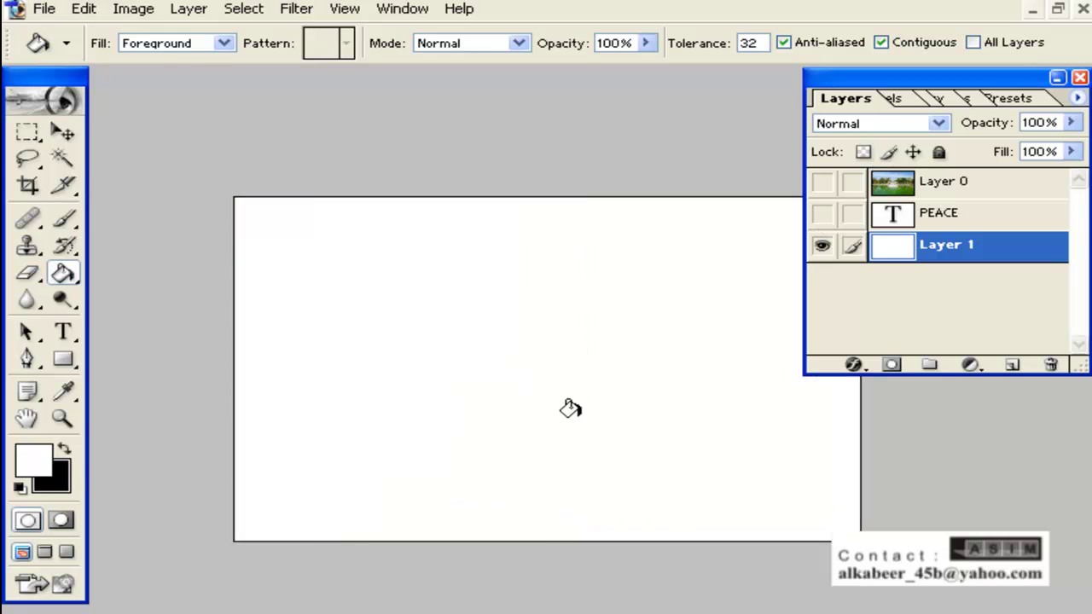
pyautogui.click(824, 215)
pyautogui.click(822, 181)
# - Group Layer 0 with the PEACE text layer beneath it so the photo fills the letters, and switch to the Move tool
pyautogui.click(989, 190)
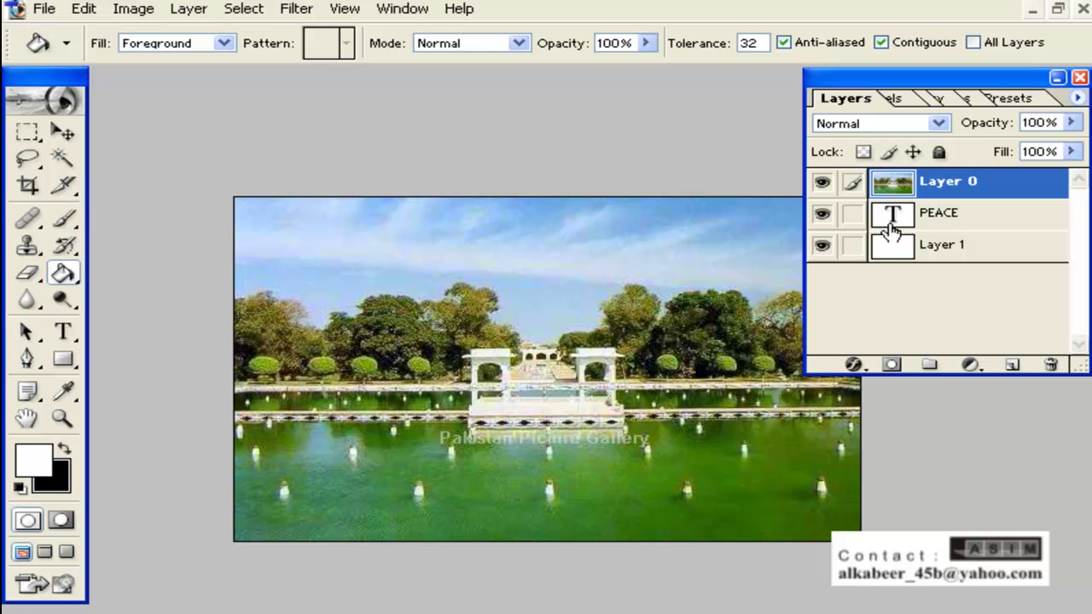
pyautogui.click(187, 10)
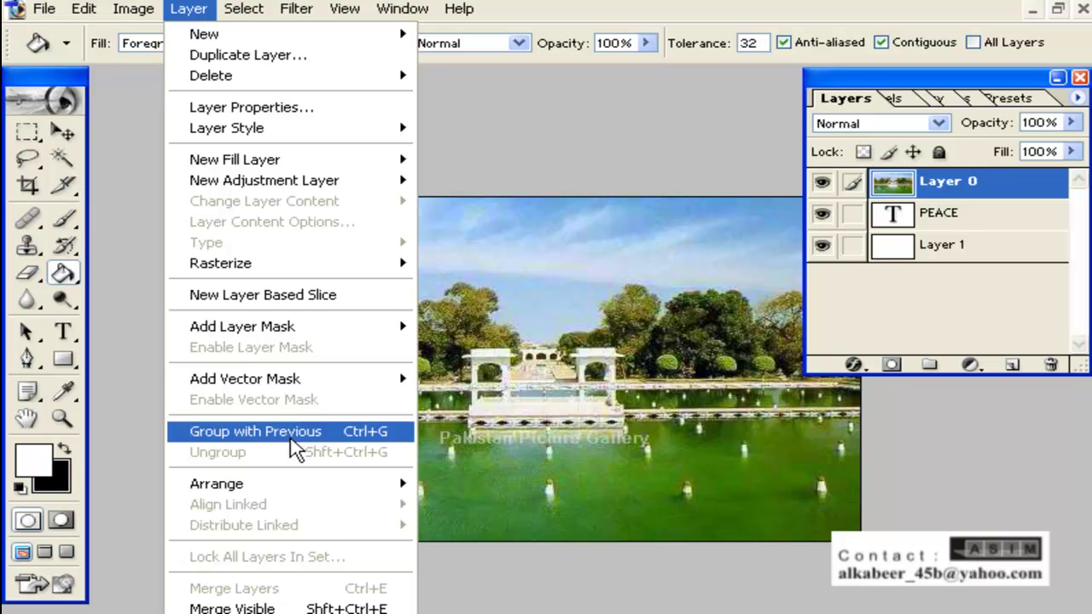
pyautogui.click(291, 439)
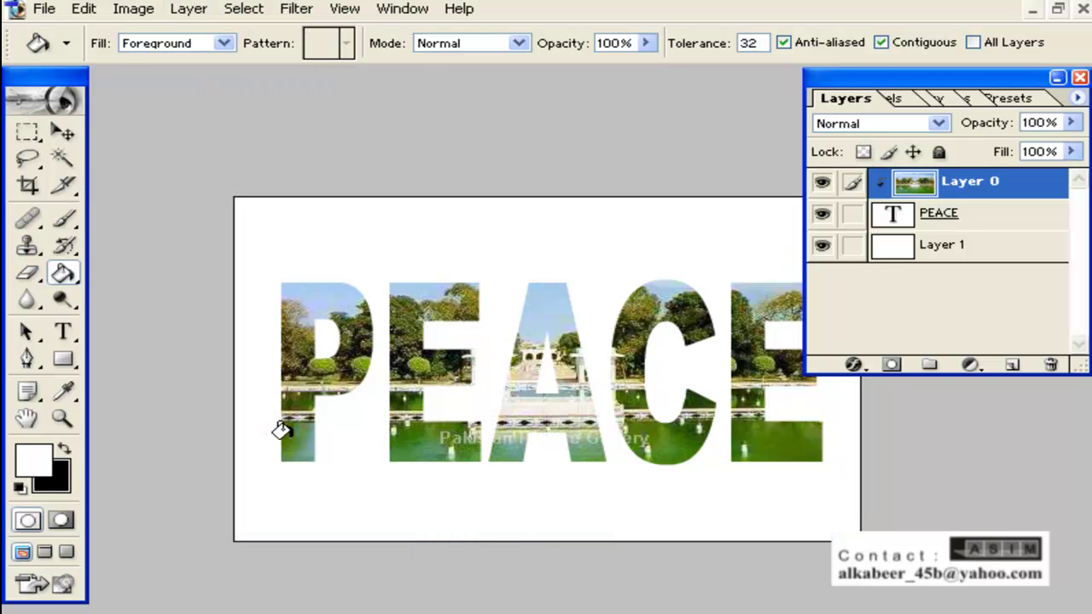
pyautogui.click(64, 133)
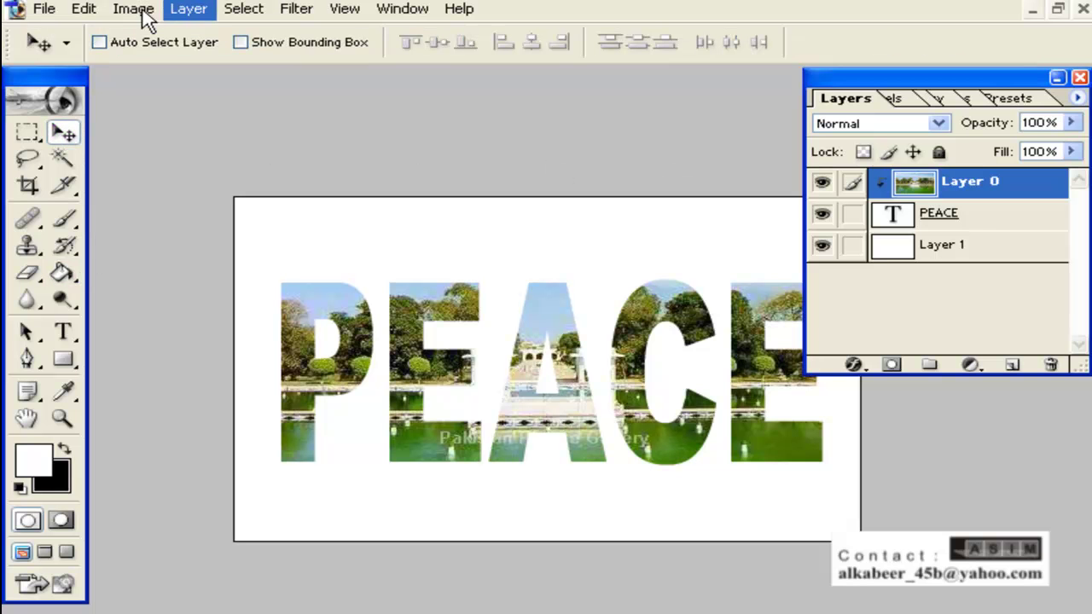
pyautogui.click(188, 8)
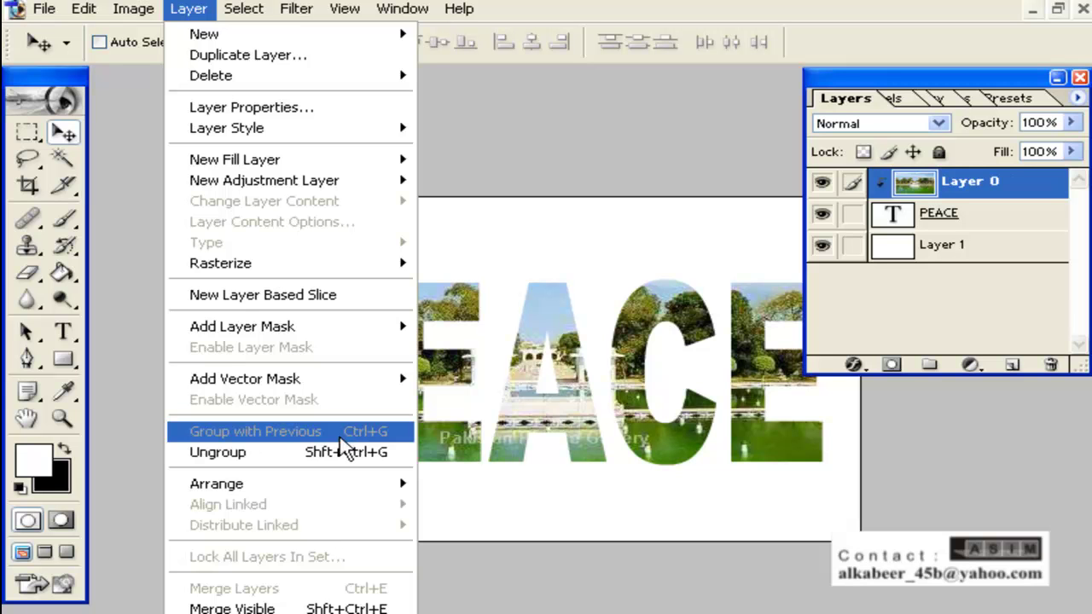
pyautogui.click(855, 315)
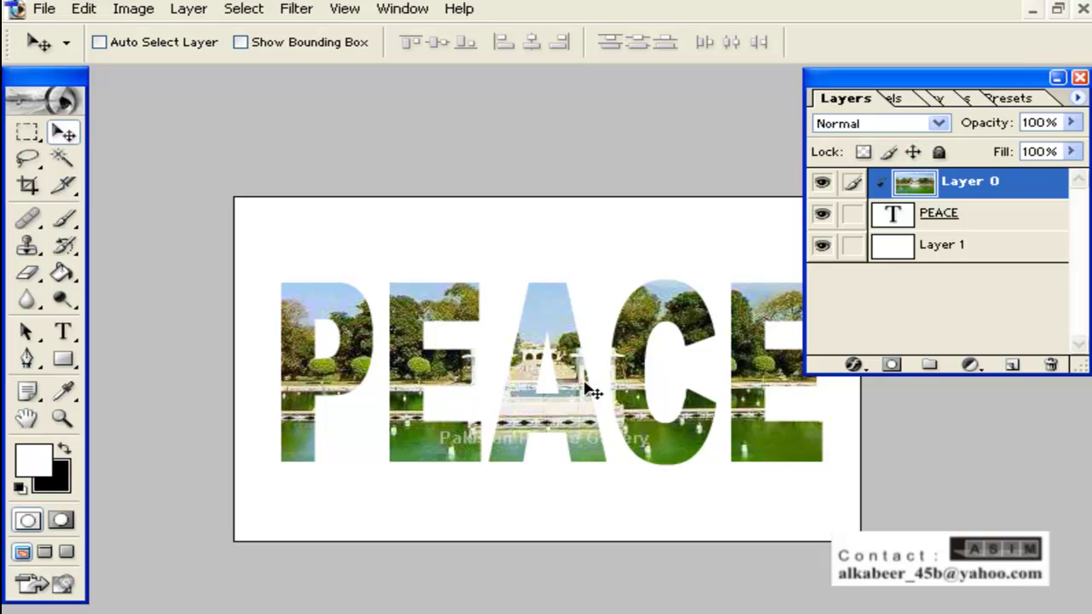
# - Link the PEACE layer to Layer 0, try moving both together, and undo the move and the linking
pyautogui.moveTo(572, 412); pyautogui.dragTo(576, 384)
pyautogui.click(854, 214)
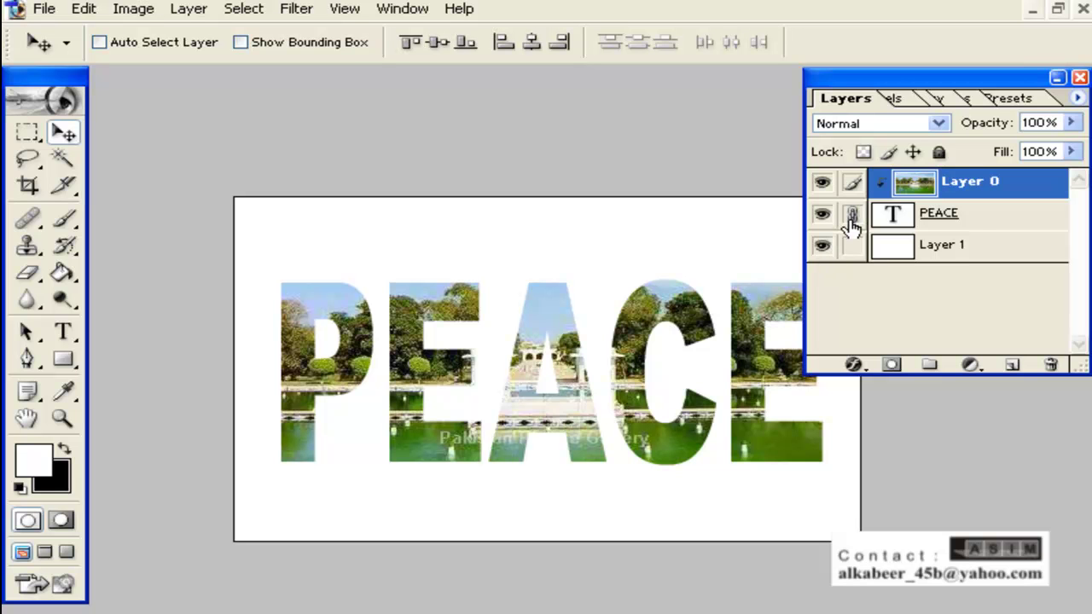
pyautogui.moveTo(573, 426)
pyautogui.mouseDown()
pyautogui.moveTo(522, 483)
pyautogui.moveTo(570, 443)
pyautogui.moveTo(583, 380)
pyautogui.moveTo(605, 433)
pyautogui.moveTo(590, 455)
pyautogui.moveTo(553, 430)
pyautogui.moveTo(584, 408)
pyautogui.mouseUp()
pyautogui.click(83, 8)
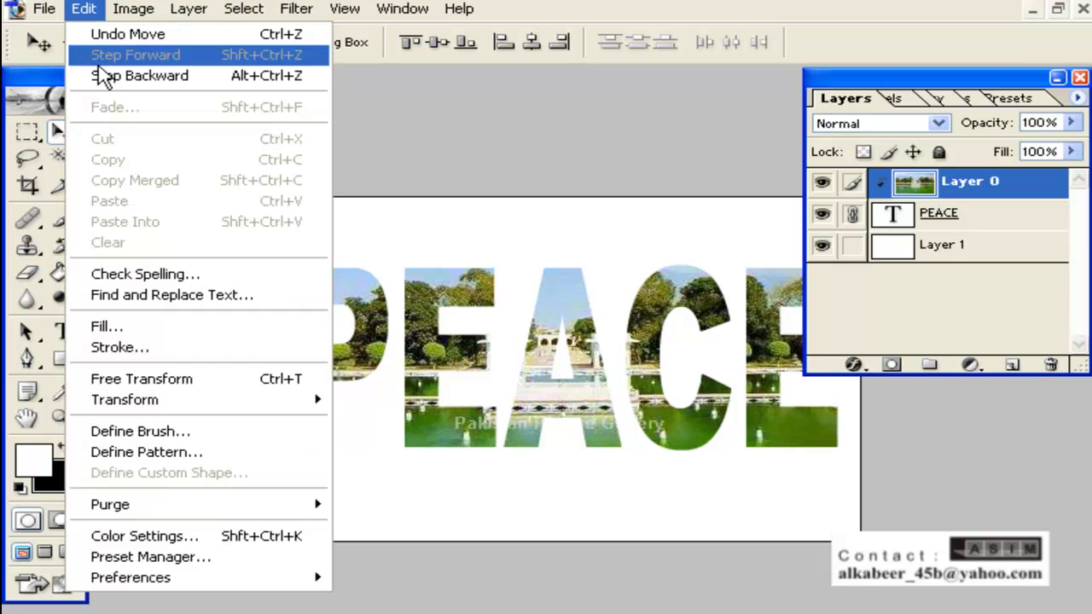
pyautogui.click(101, 77)
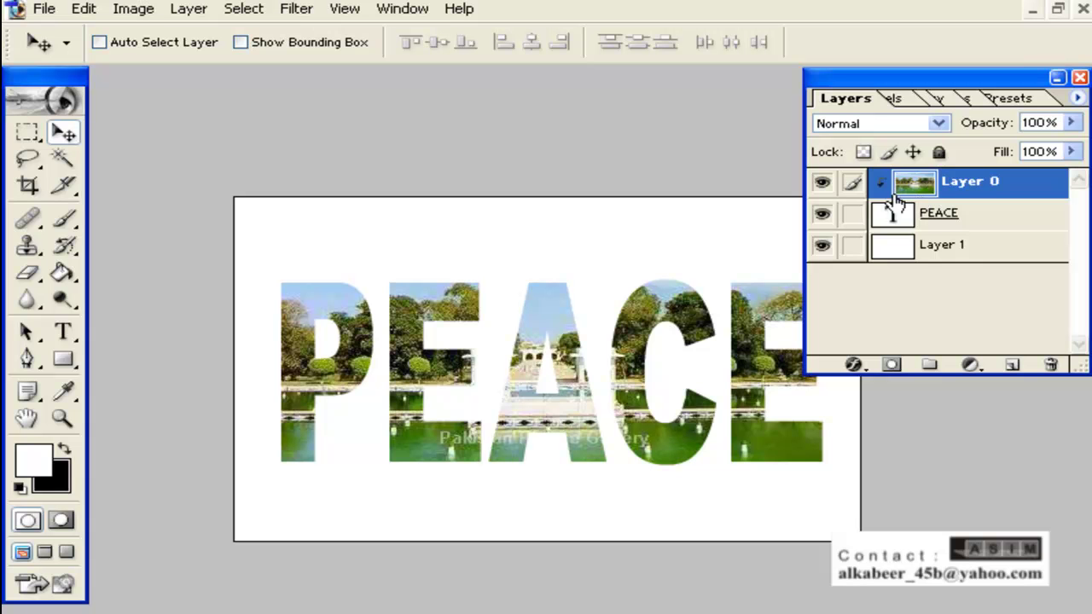
# - Ungroup Layer 0 from the PEACE layer, and hide and reshow Layer 0 and Layer 1 to examine the text
pyautogui.click(187, 10)
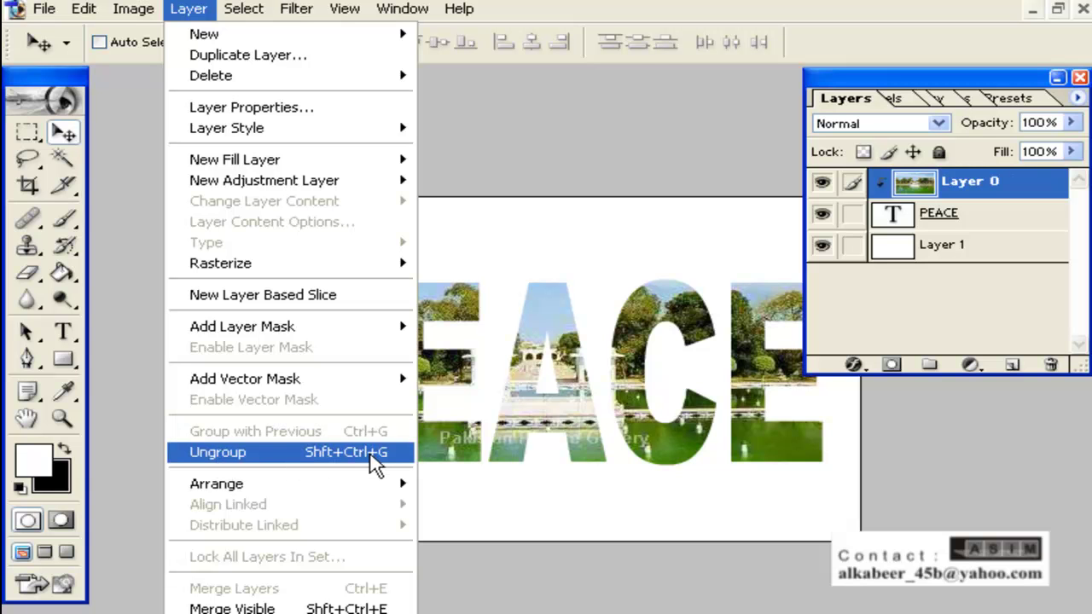
pyautogui.click(274, 460)
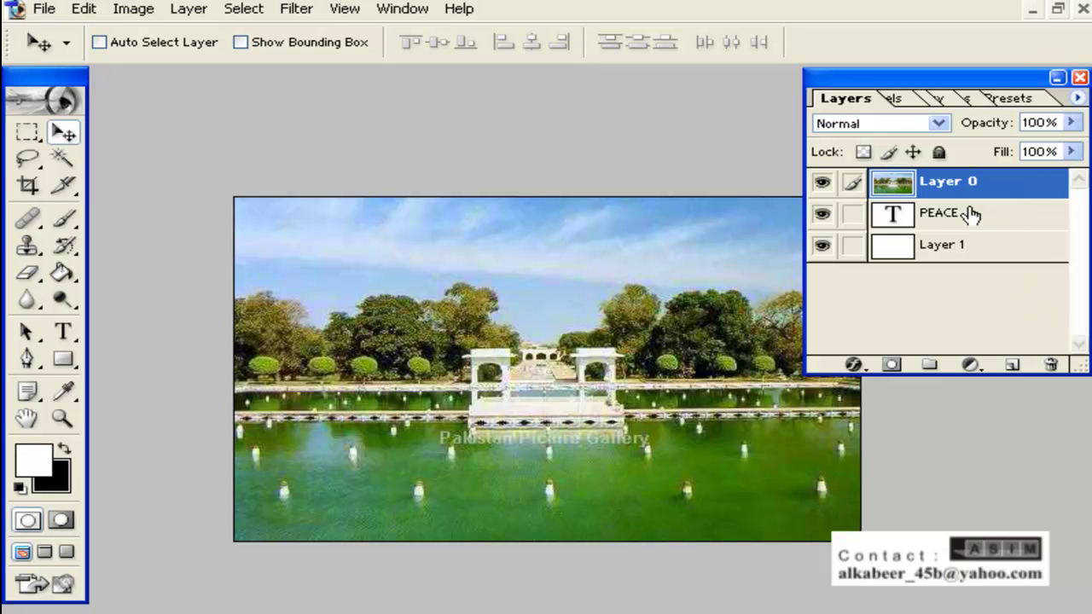
pyautogui.click(823, 184)
pyautogui.click(824, 247)
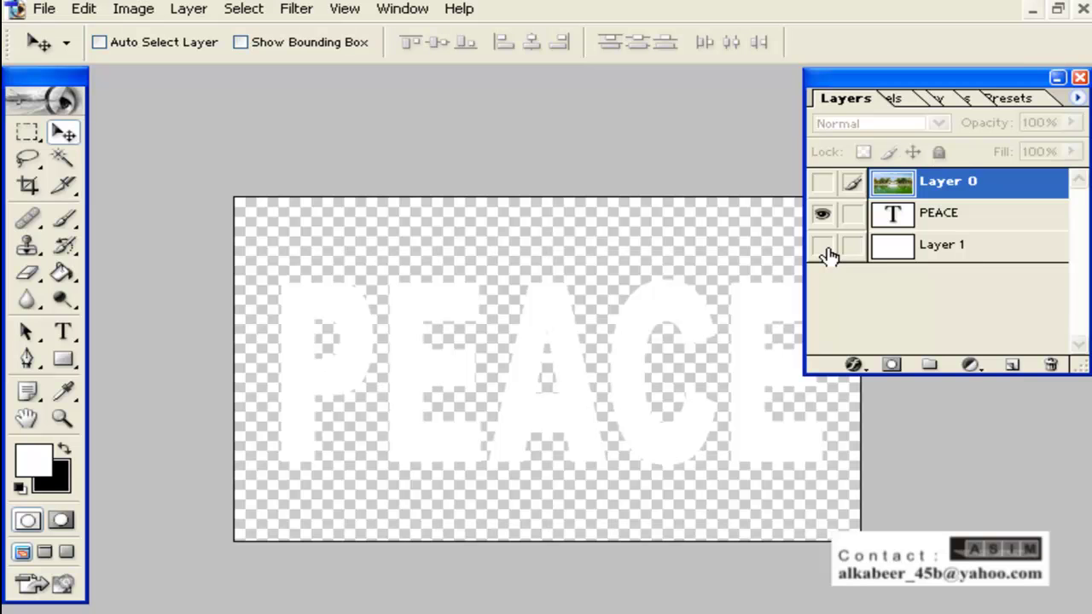
pyautogui.click(822, 182)
pyautogui.click(821, 248)
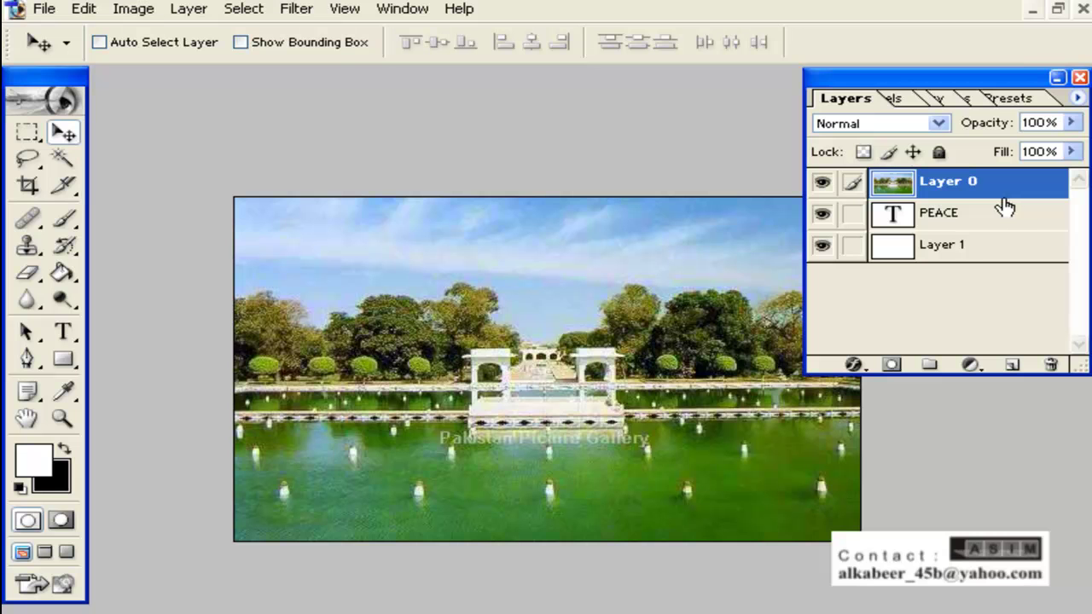
# - Group Layer 0 with the PEACE layer again and try shifting the photo down and to the right inside the letters
pyautogui.moveTo(1006, 202)
pyautogui.mouseDown()
pyautogui.moveTo(1018, 198)
pyautogui.moveTo(996, 199)
pyautogui.mouseUp()
pyautogui.keyDown('alt'); pyautogui.click(996, 199); pyautogui.keyUp('alt')
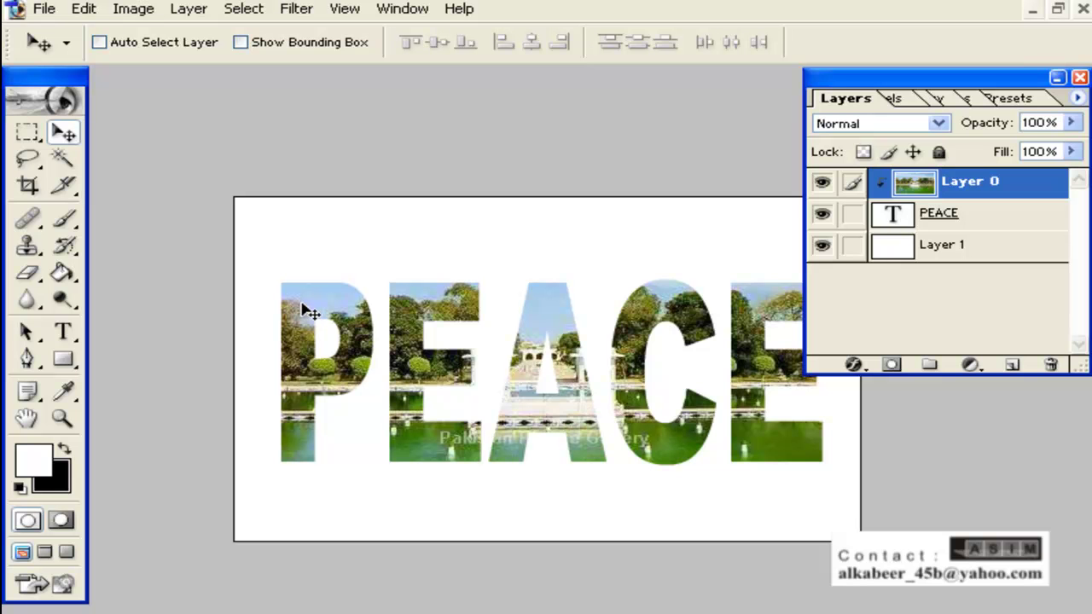
pyautogui.moveTo(372, 313); pyautogui.dragTo(382, 336)
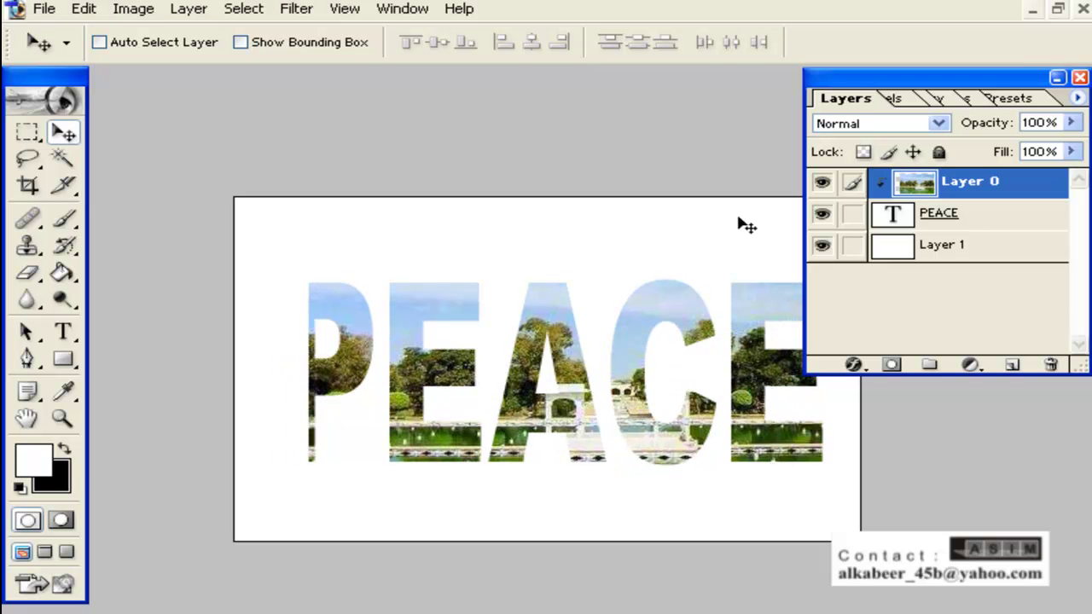
# - Link the PEACE layer to Layer 0 and move the picture-filled text down to the canvas's lower edge
pyautogui.click(853, 213)
pyautogui.moveTo(557, 312); pyautogui.dragTo(555, 409)
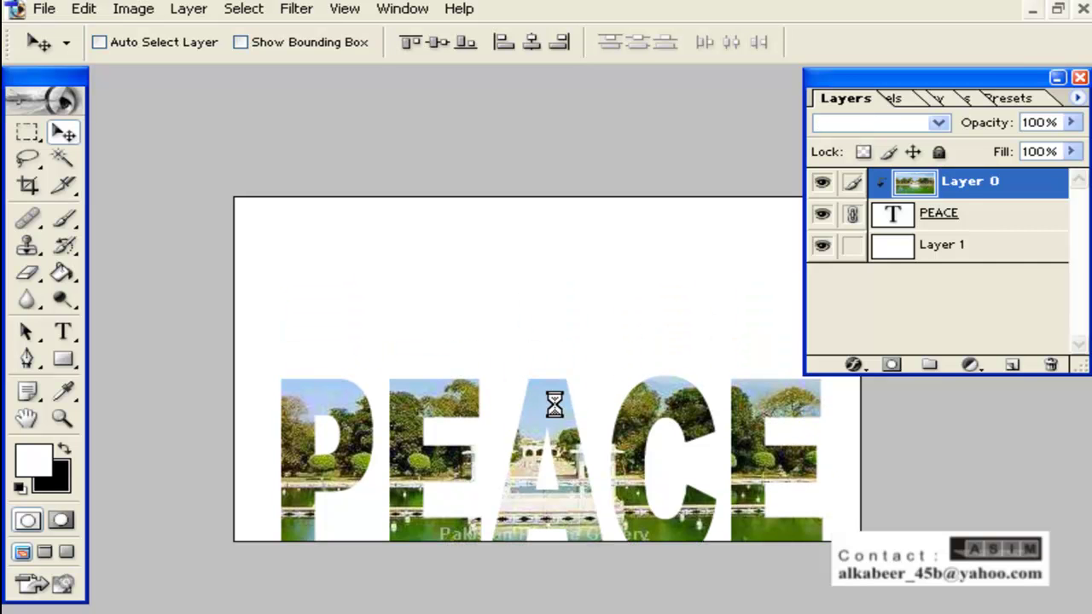
# - Undo the last move of the picture-filled text, and unlink and ungroup Layer 0 from the PEACE layer
pyautogui.hotkey('ctrl', 'z')
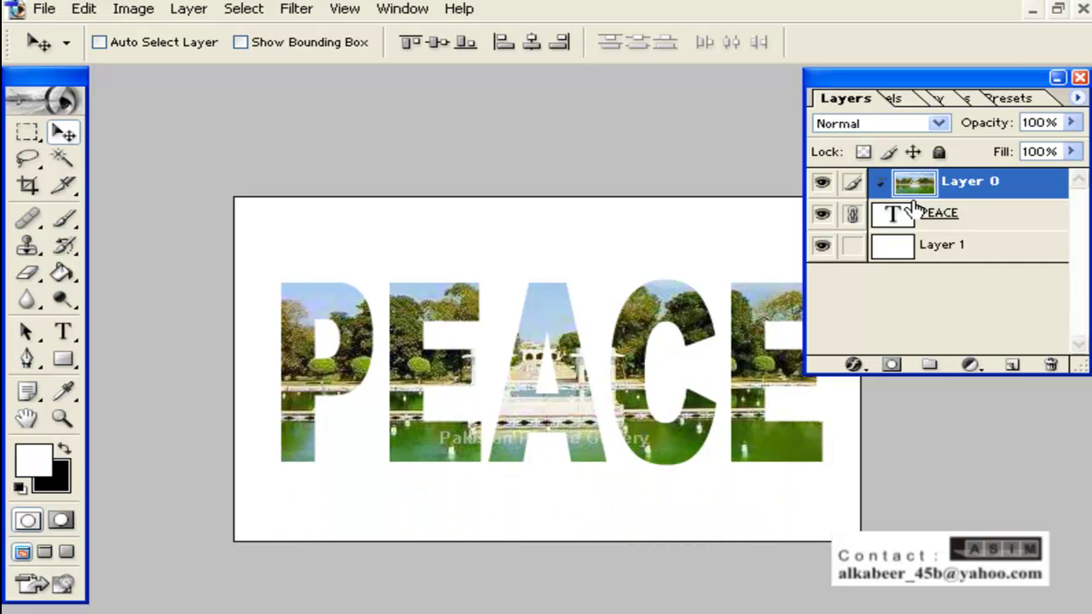
pyautogui.click(853, 213)
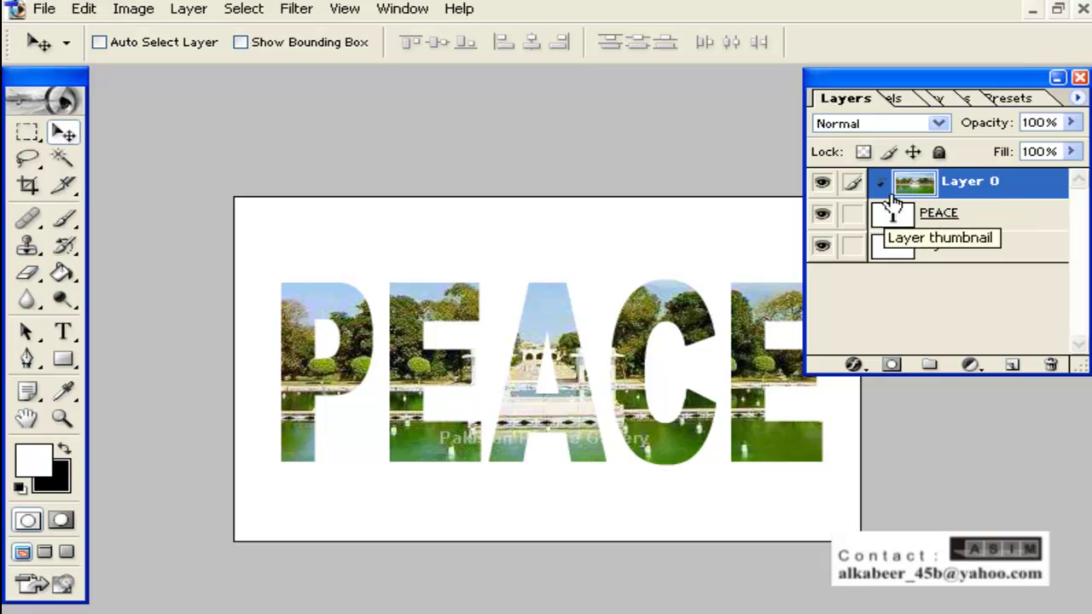
pyautogui.keyDown('alt'); pyautogui.click(1004, 198); pyautogui.keyUp('alt')
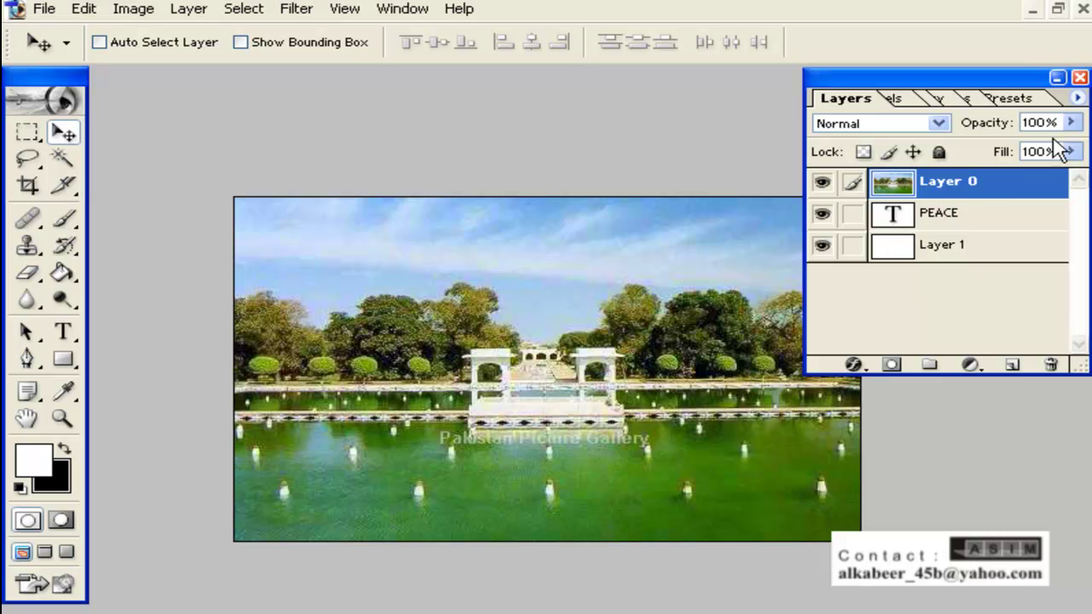
# - Load the outline of the PEACE text layer as a selection and make Layer 0 the active layer
pyautogui.click(937, 220)
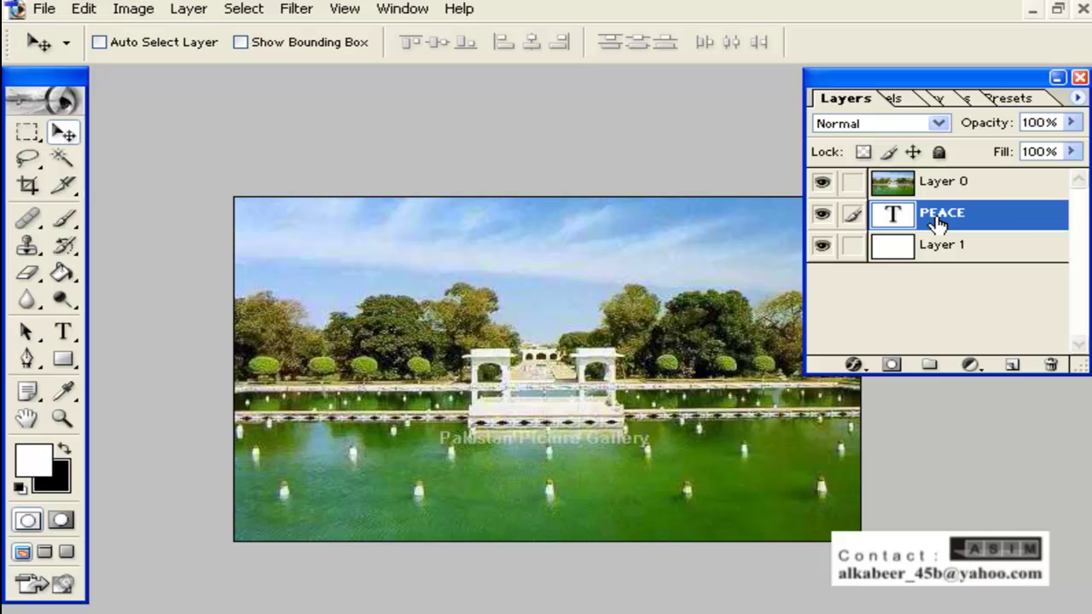
pyautogui.keyDown('ctrl'); pyautogui.click(981, 221); pyautogui.keyUp('ctrl')
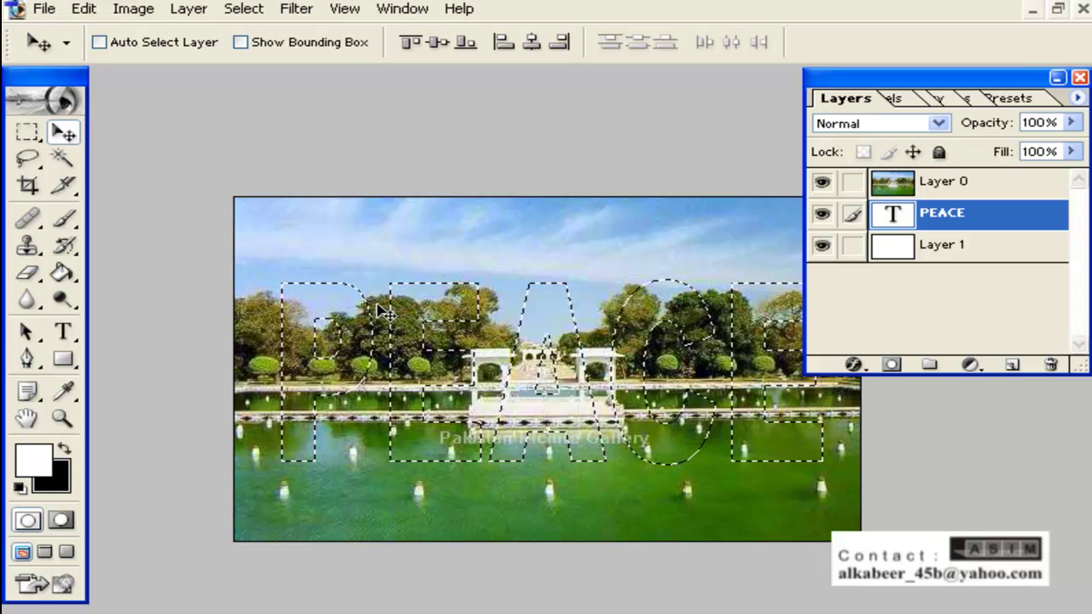
pyautogui.click(959, 192)
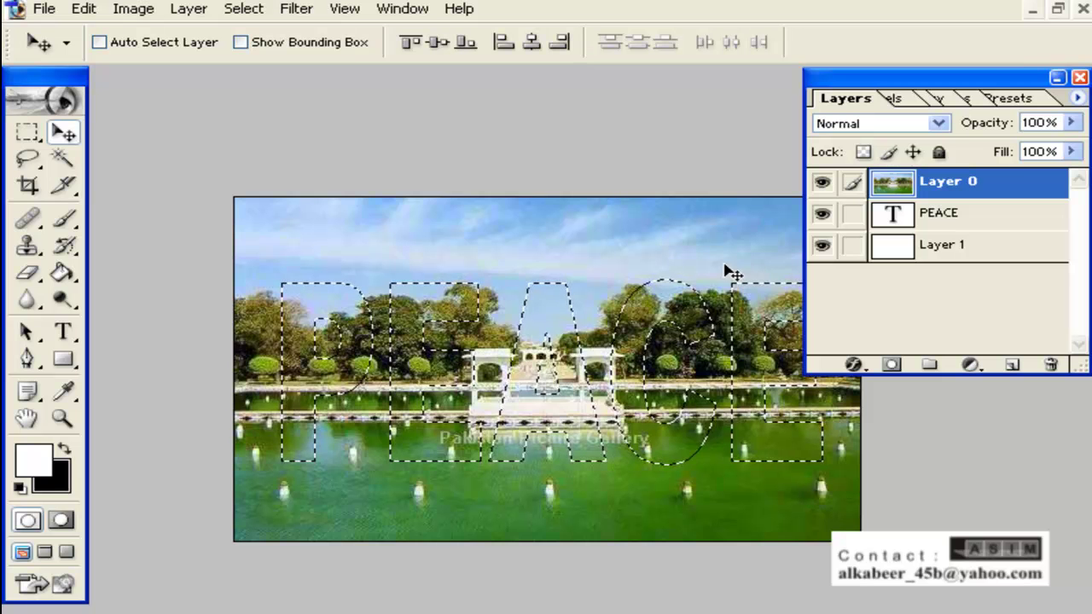
# - Invert the selection and clear the part of the Layer 0 photo that lies outside the letters
pyautogui.click(247, 19)
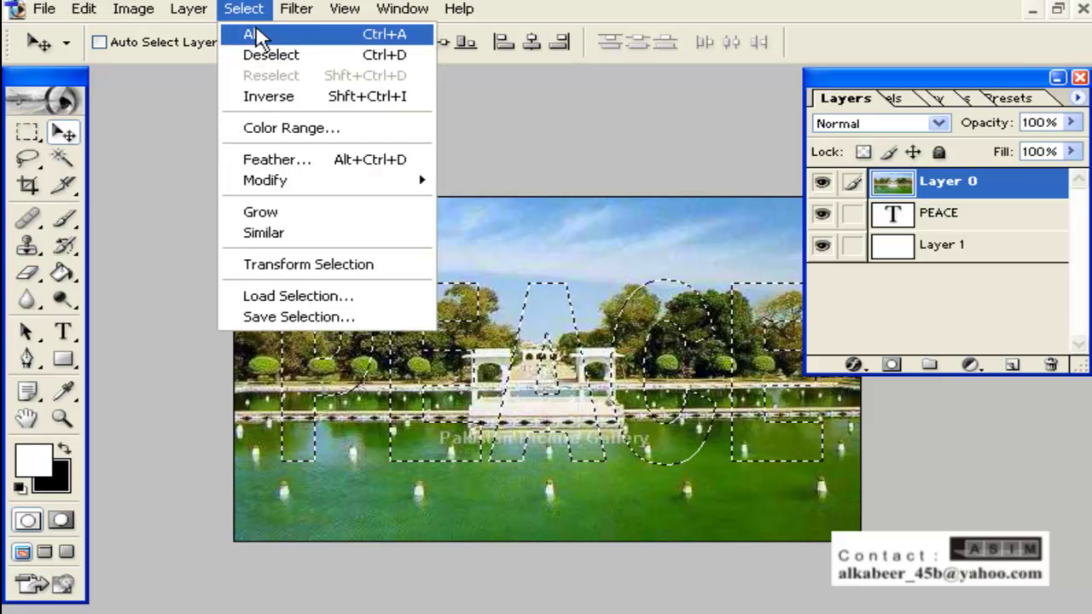
pyautogui.click(286, 99)
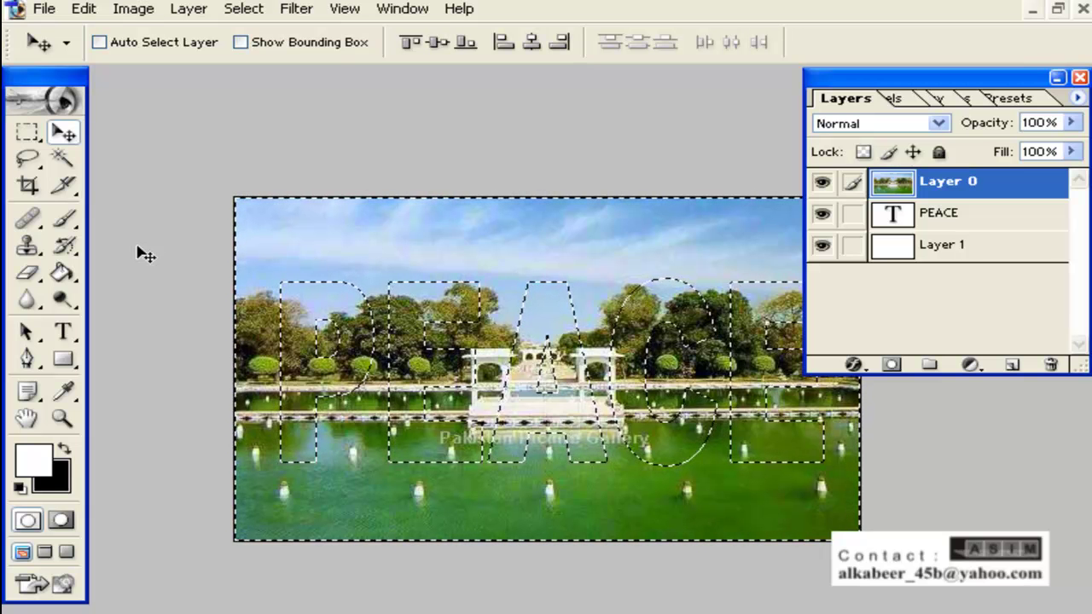
pyautogui.click(95, 17)
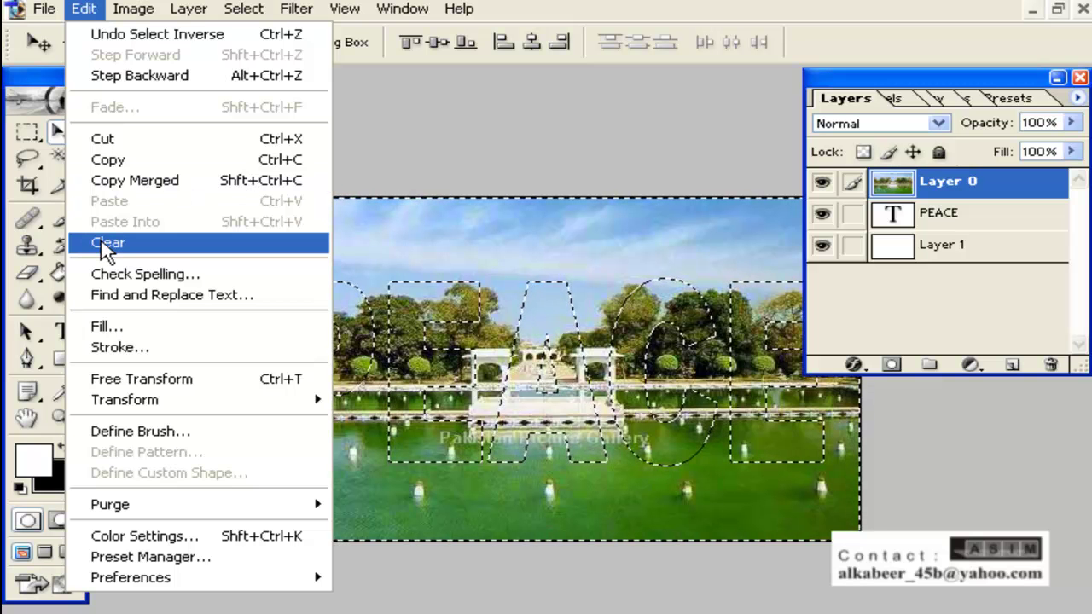
pyautogui.click(212, 243)
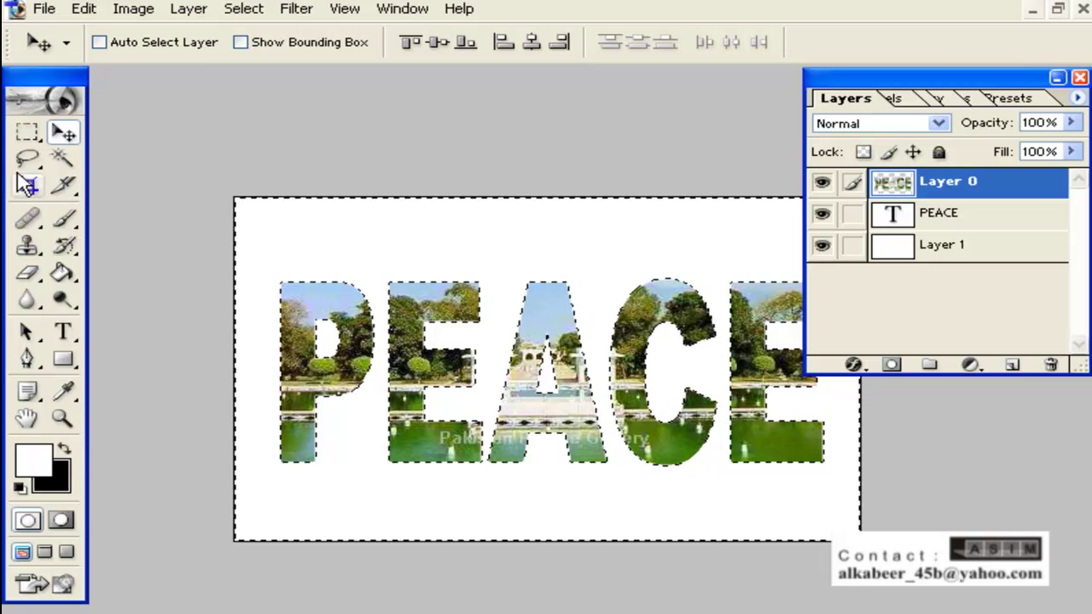
# - Deselect, and move the cut-out picture letters on Layer 0 slightly to the right and down
pyautogui.click(27, 135)
pyautogui.click(424, 227)
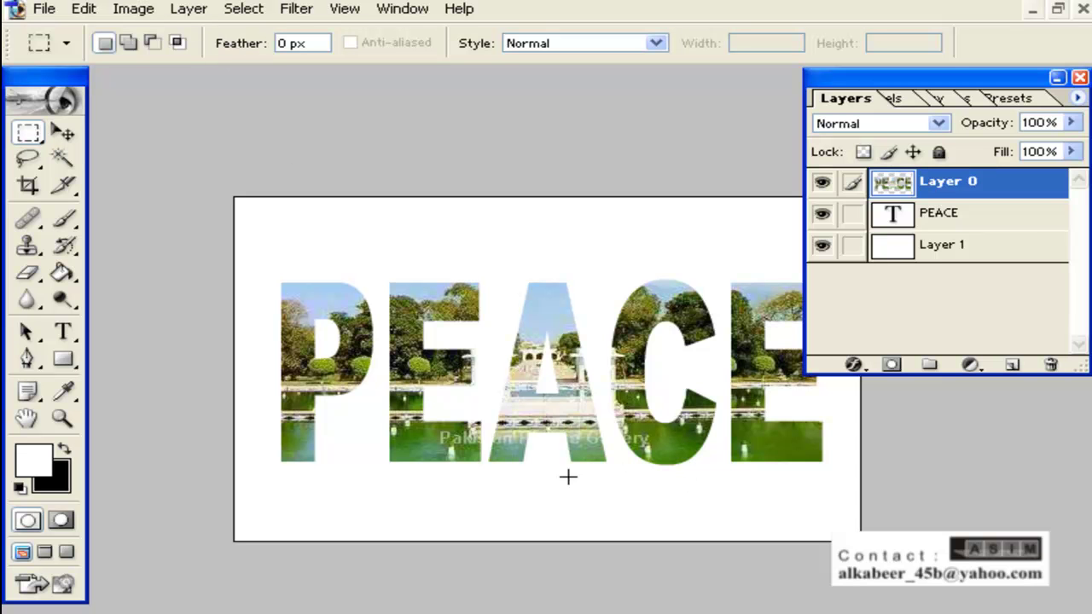
pyautogui.click(63, 132)
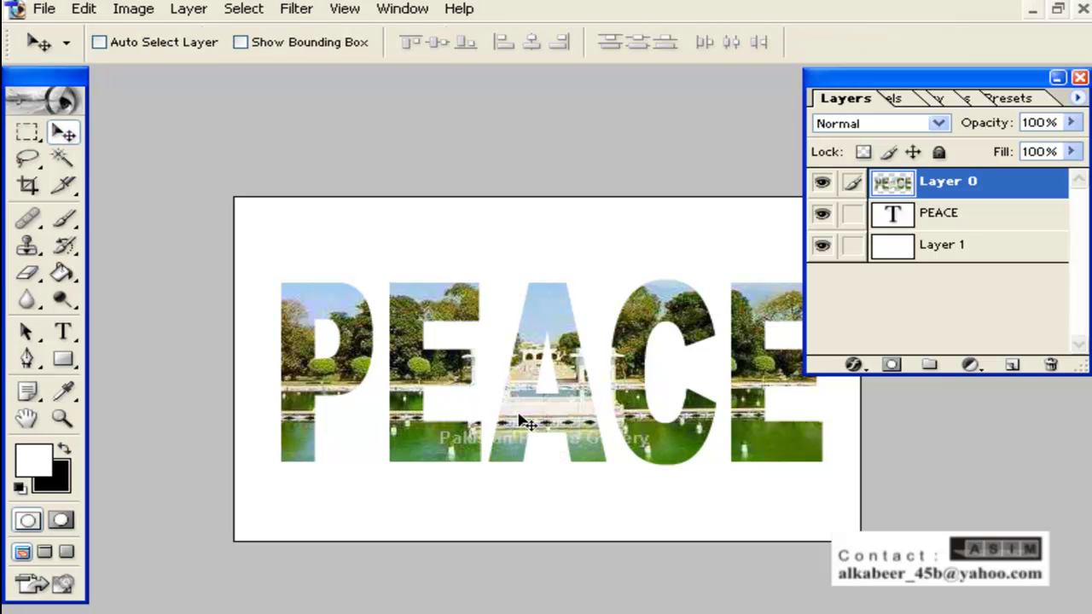
pyautogui.moveTo(417, 366); pyautogui.dragTo(454, 369)
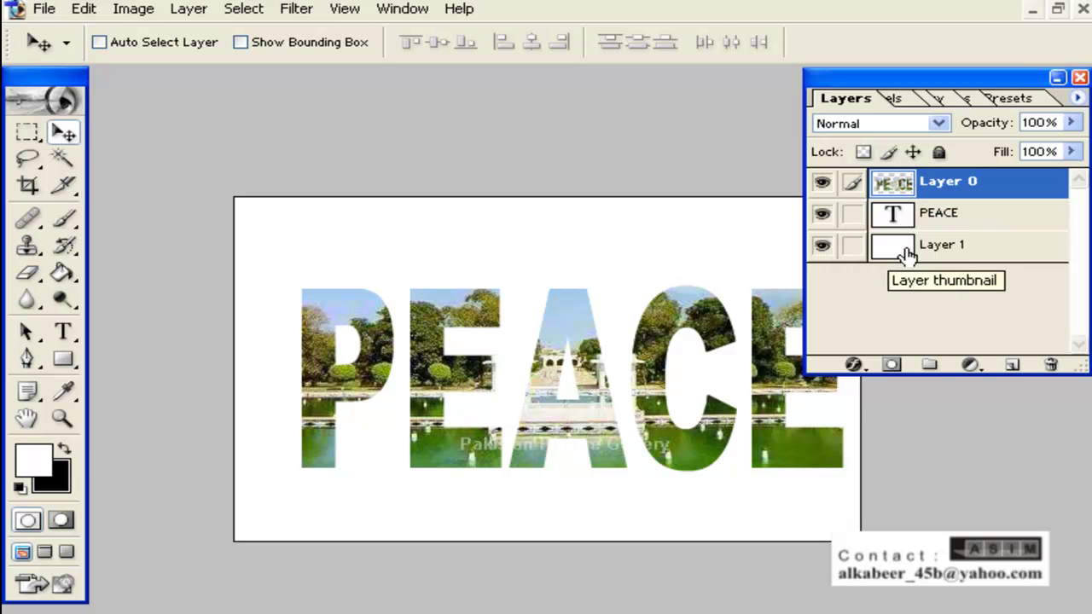
pyautogui.click(852, 364)
pyautogui.click(989, 307)
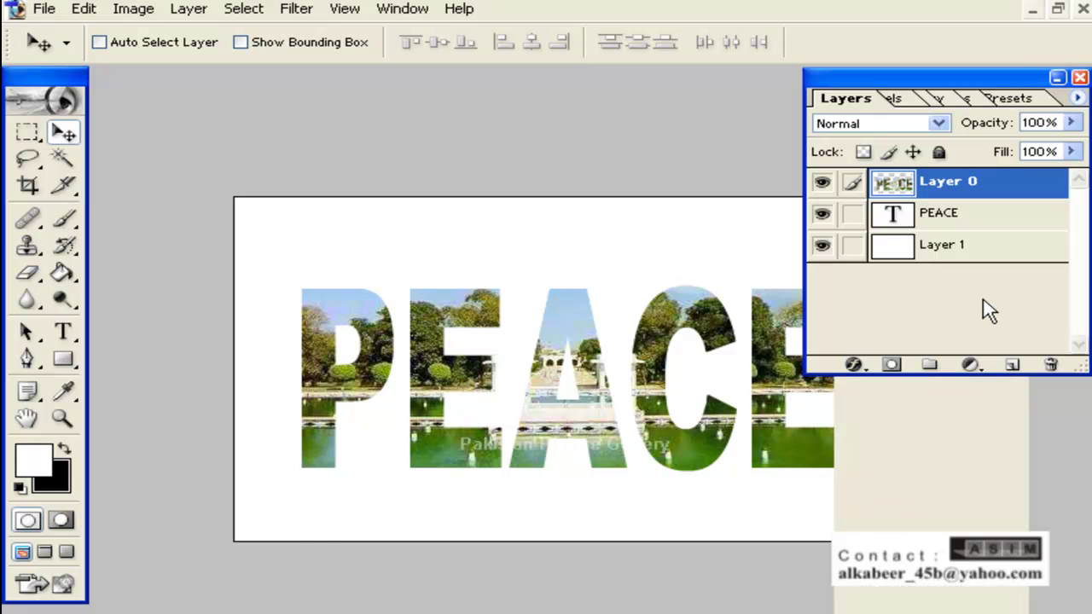
pyautogui.click(83, 8)
pyautogui.press('Escape')
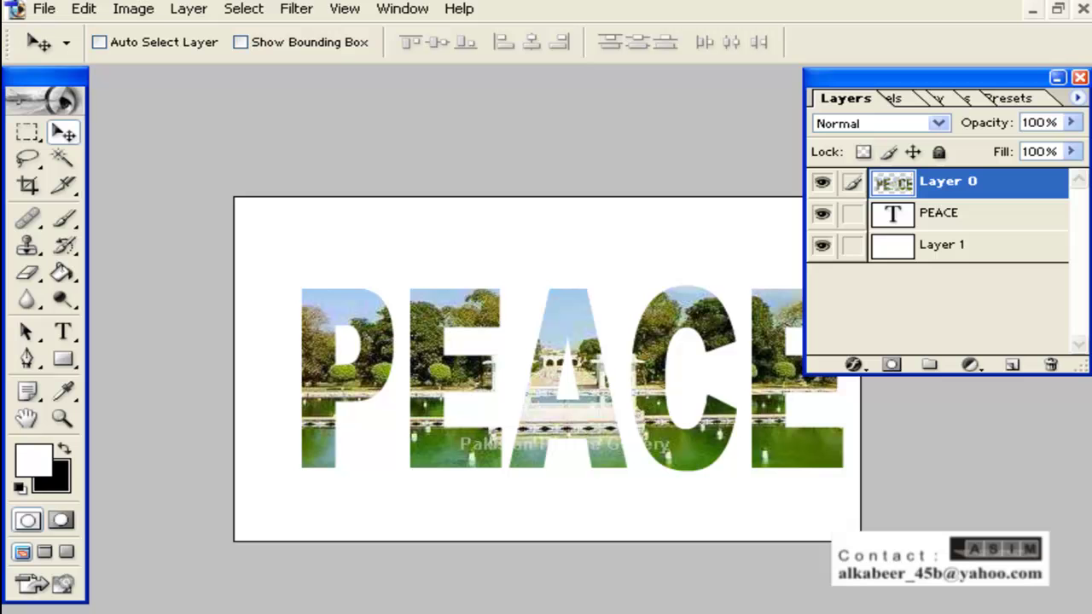
# - Add a Drop Shadow effect with the default settings to the picture-filled letters on Layer 0
pyautogui.click(962, 254)
pyautogui.click(969, 196)
pyautogui.click(854, 366)
pyautogui.press('Escape')
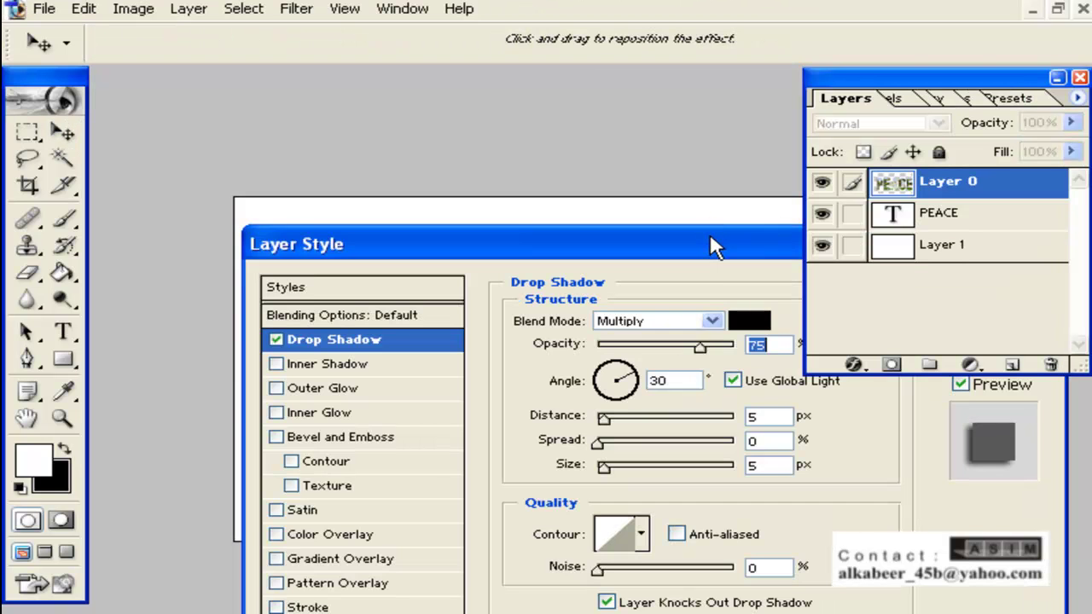
pyautogui.moveTo(710, 241); pyautogui.dragTo(446, 479)
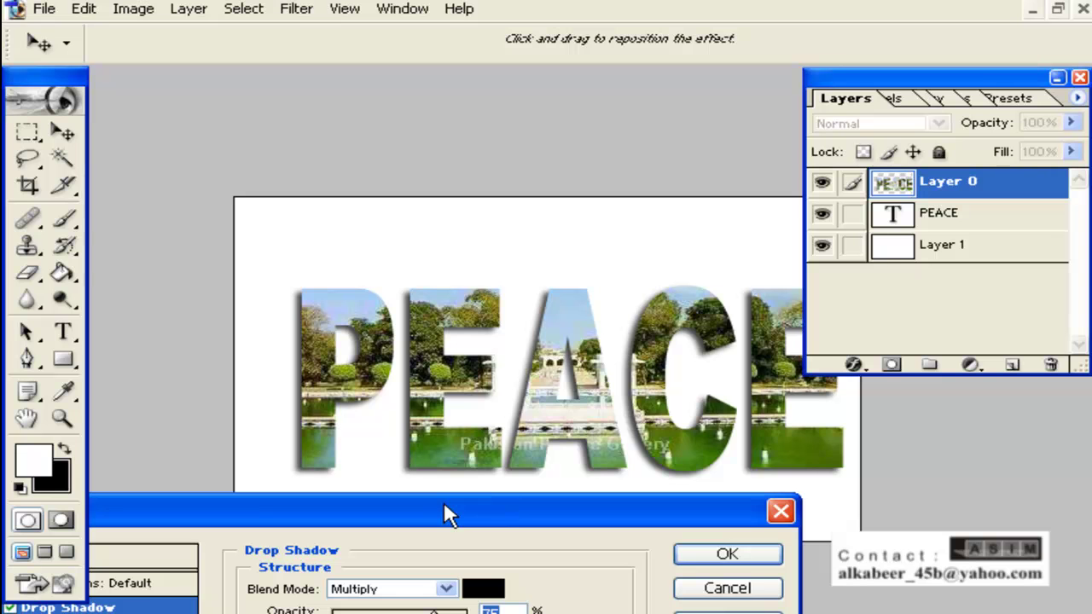
pyautogui.moveTo(723, 524); pyautogui.dragTo(668, 188)
pyautogui.click(665, 217)
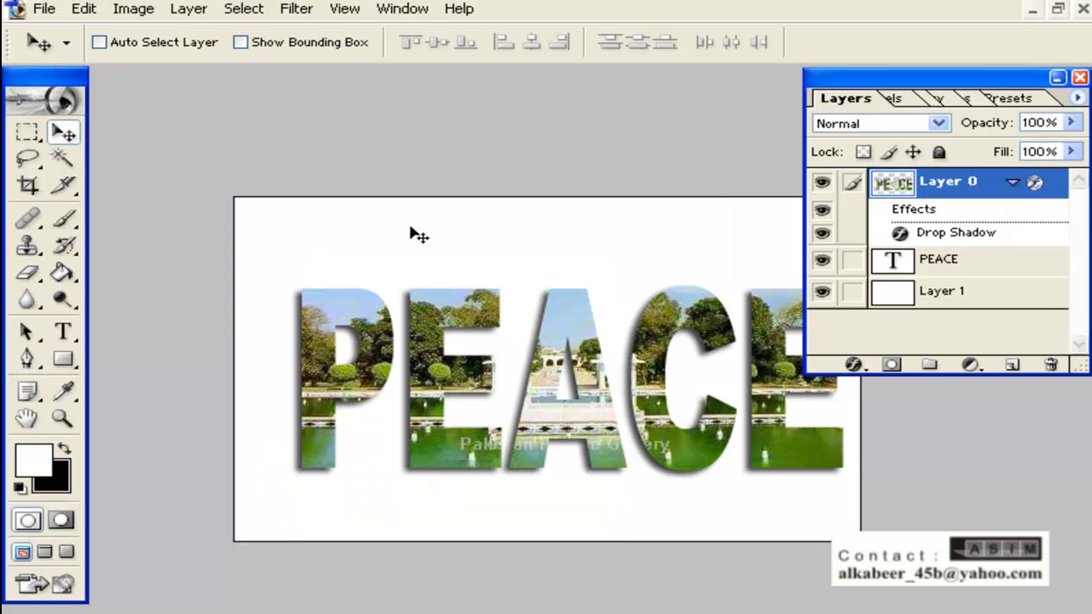
# - Collapse the Layers palette to examine the whole picture-filled PEACE text with its shadow
pyautogui.doubleClick(989, 80)
pyautogui.doubleClick(980, 73)
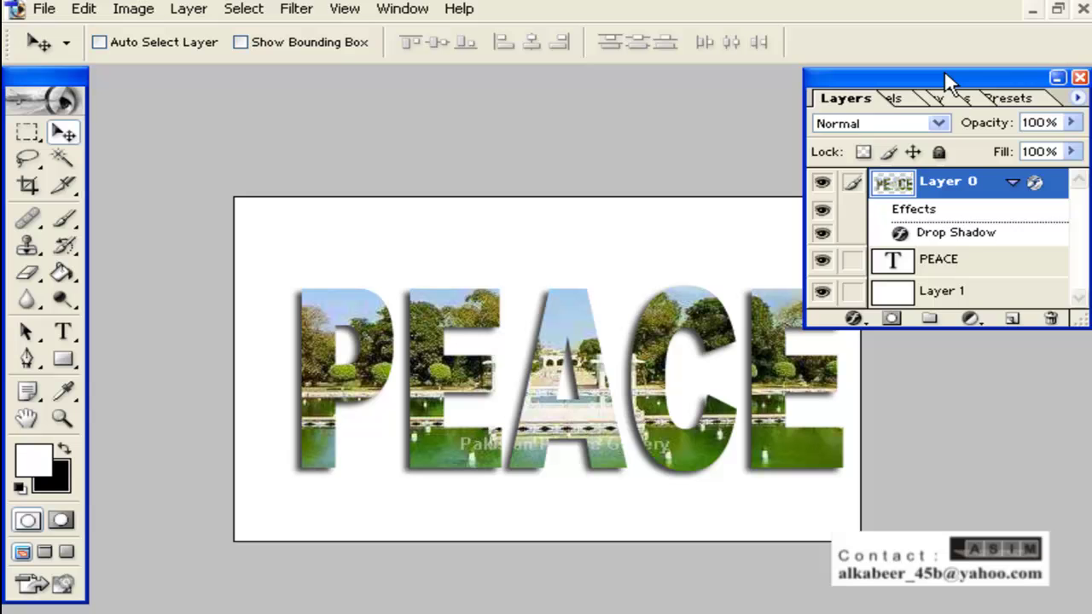
pyautogui.doubleClick(944, 73)
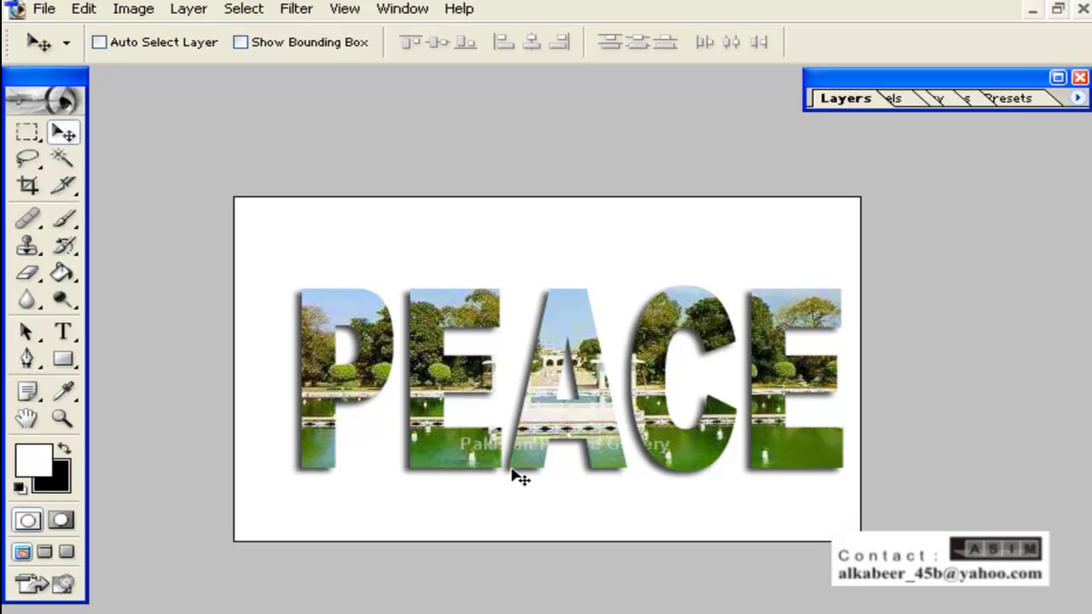
pyautogui.click(1056, 77)
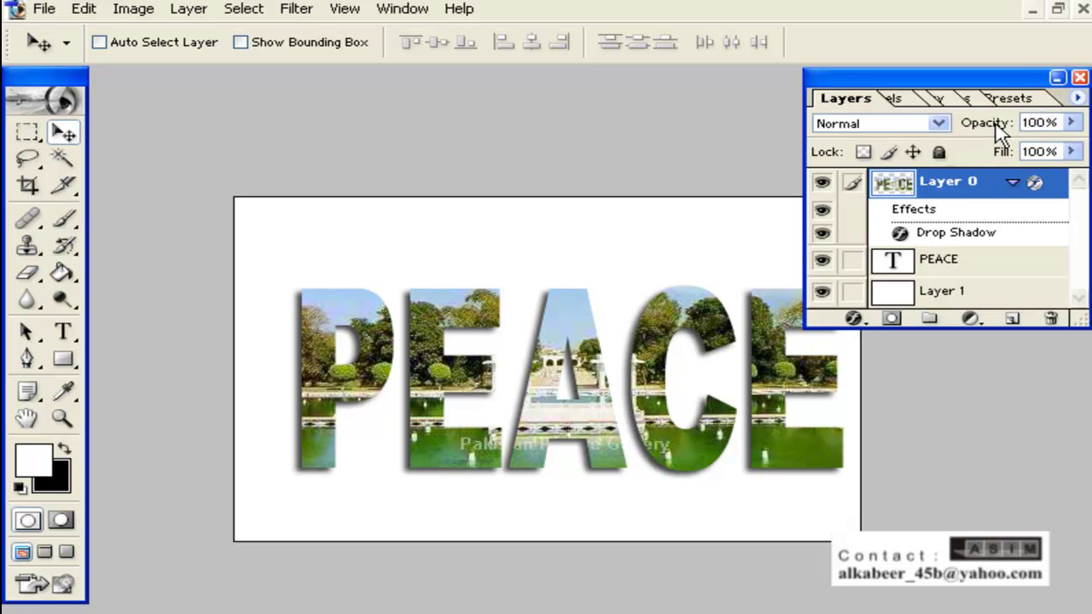
pyautogui.doubleClick(1014, 73)
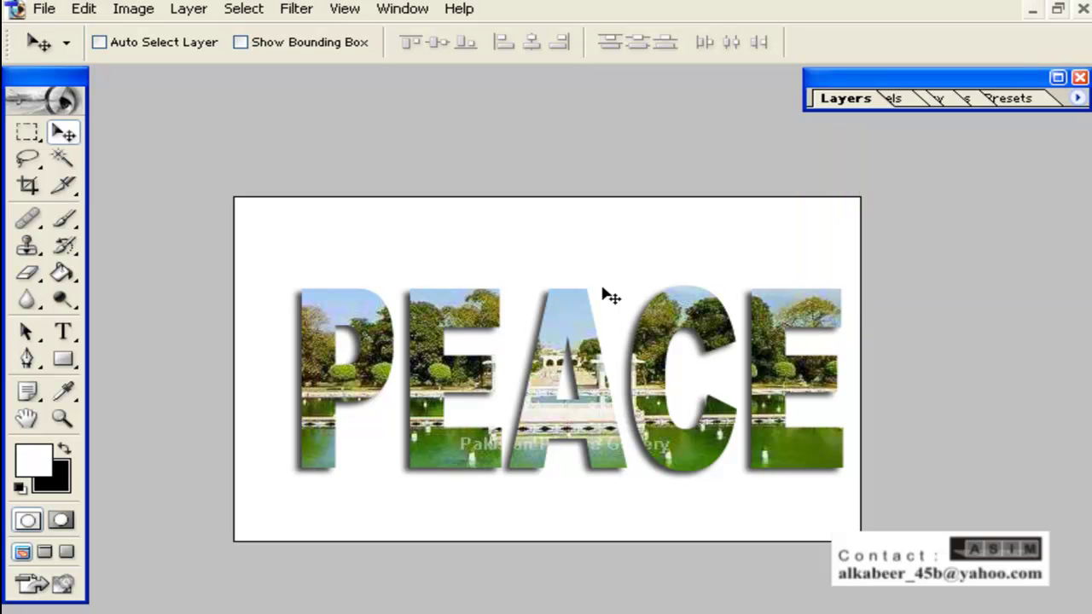